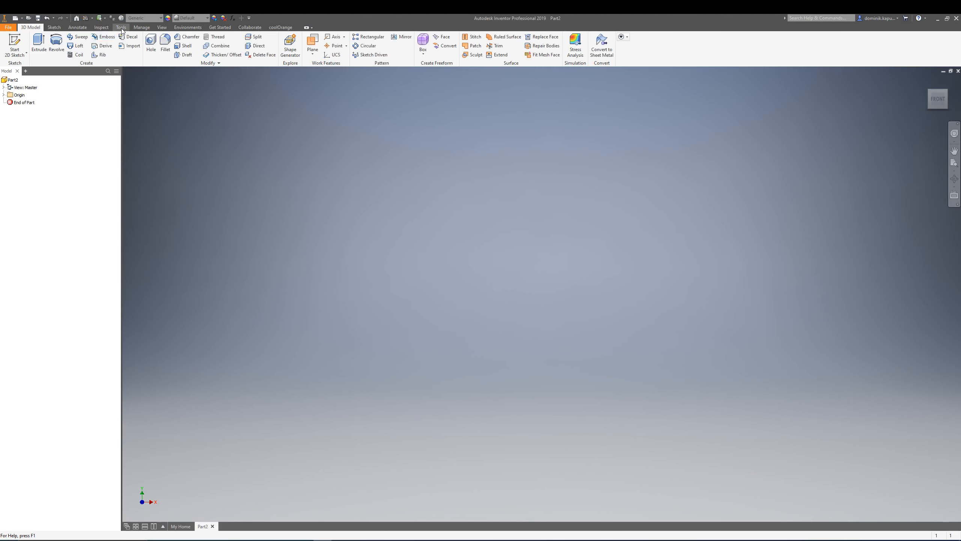
Set the part document's length unit to millimeter.
{"action": "left_click", "coordinate": [121, 27]}
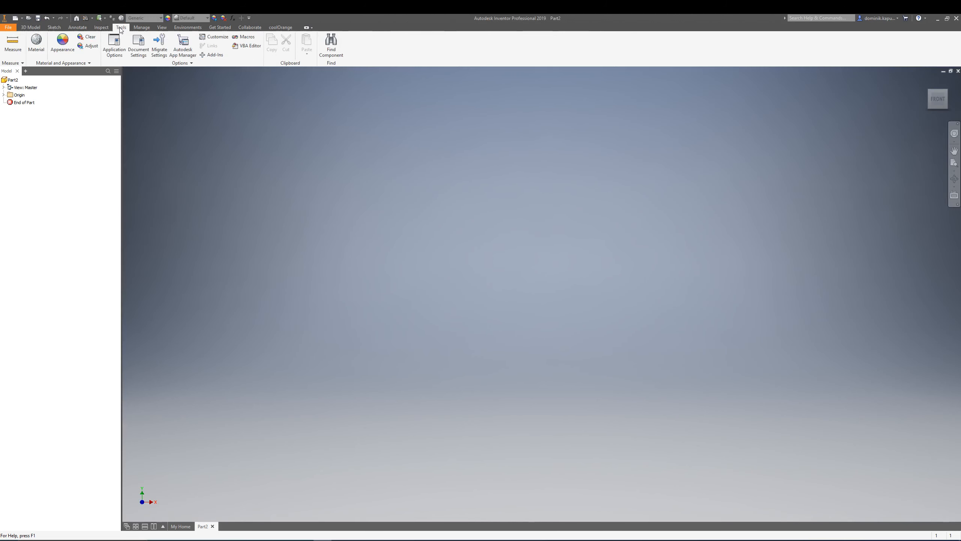
{"action": "left_click", "coordinate": [413, 180]}
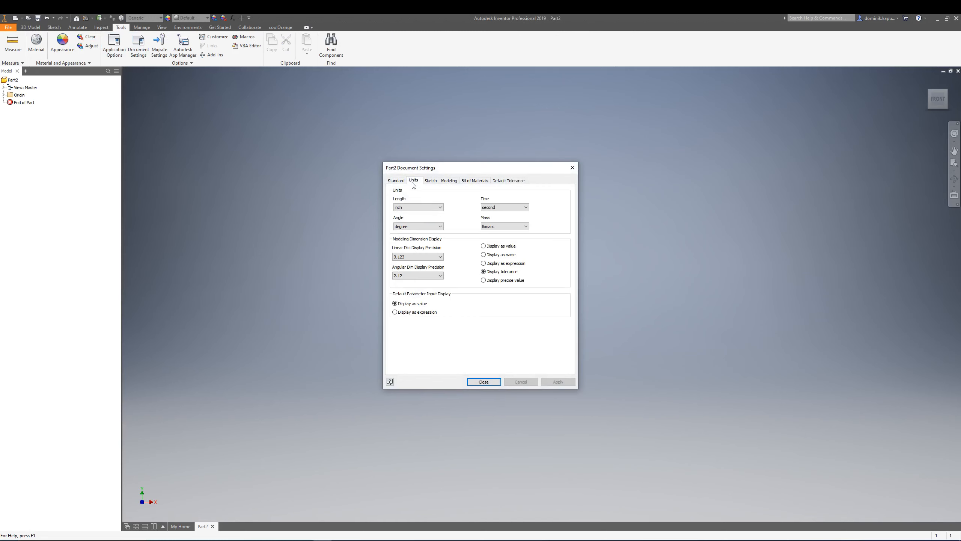
{"action": "left_click", "coordinate": [418, 208]}
{"action": "left_click", "coordinate": [412, 224]}
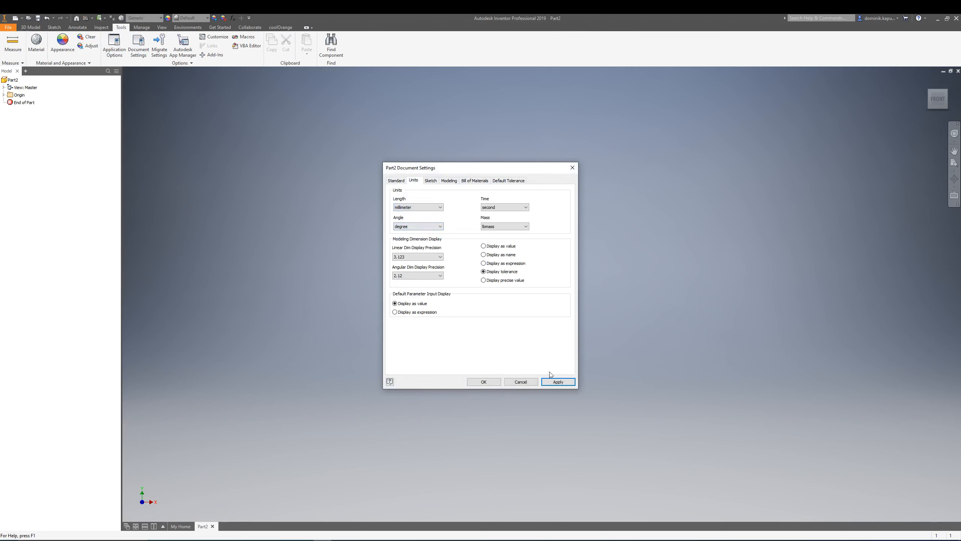
{"action": "left_click", "coordinate": [489, 380]}
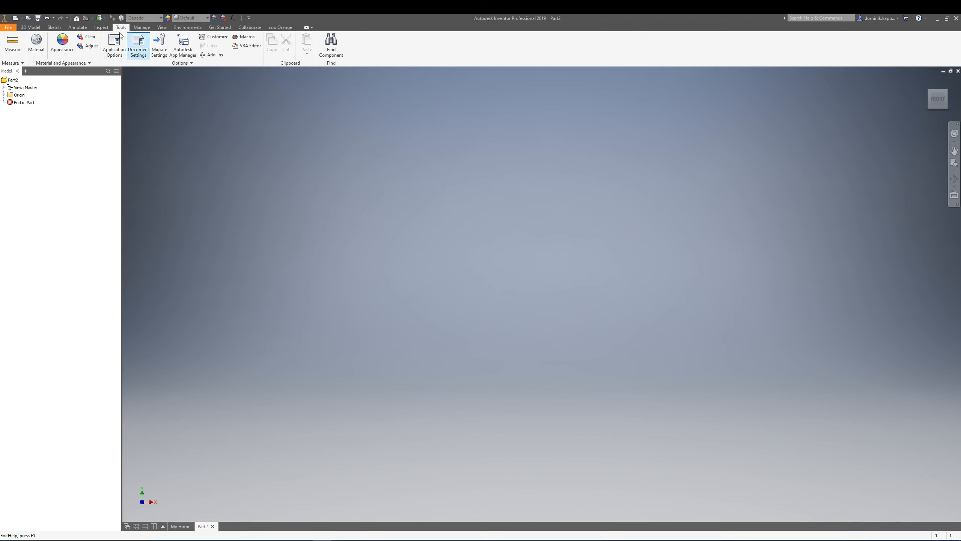
Start a 2D sketch on the YZ plane with the Circle tool.
{"action": "left_click", "coordinate": [55, 27]}
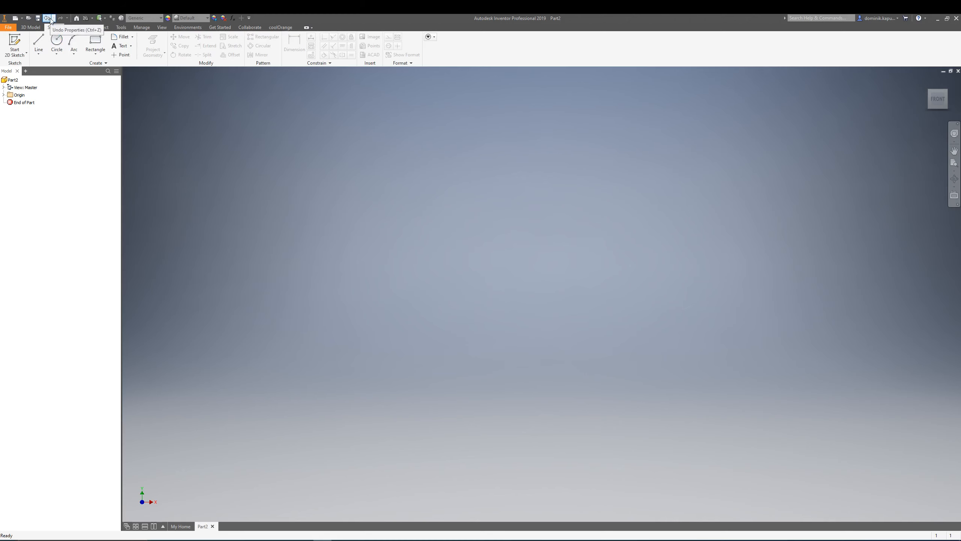
{"action": "left_click", "coordinate": [57, 42]}
{"action": "left_click", "coordinate": [488, 261]}
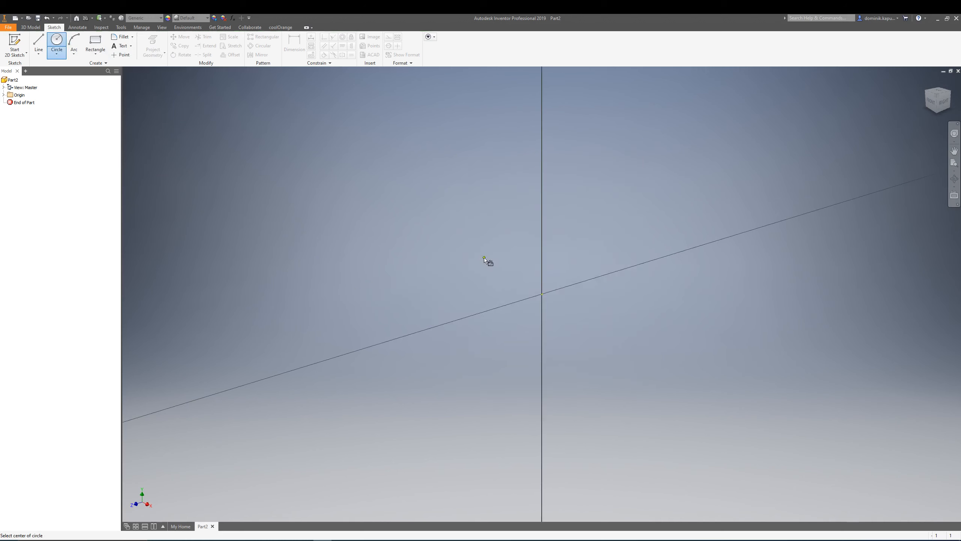
Sketch a trial circle centred on the origin and a slanted line outside it, and undo both.
{"action": "left_click", "coordinate": [541, 294]}
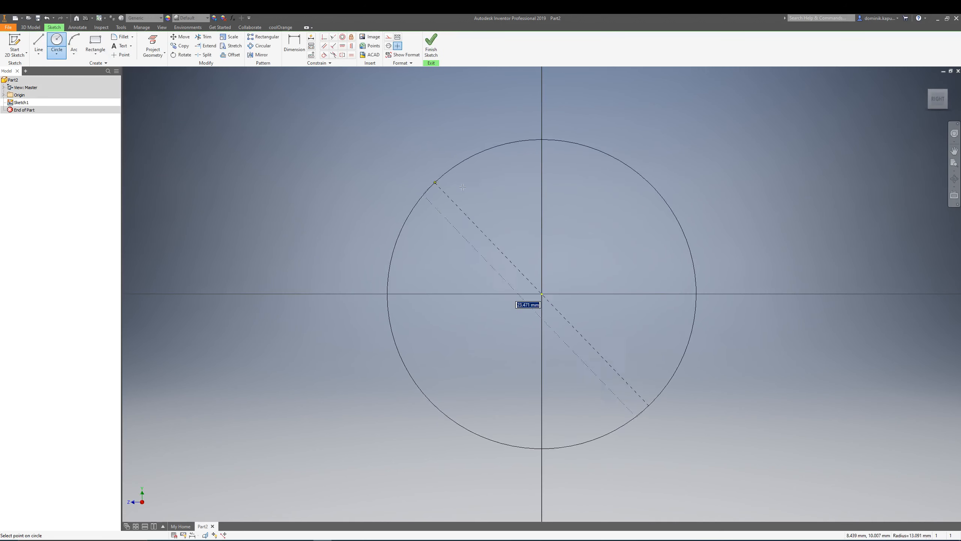
{"action": "left_click", "coordinate": [38, 44]}
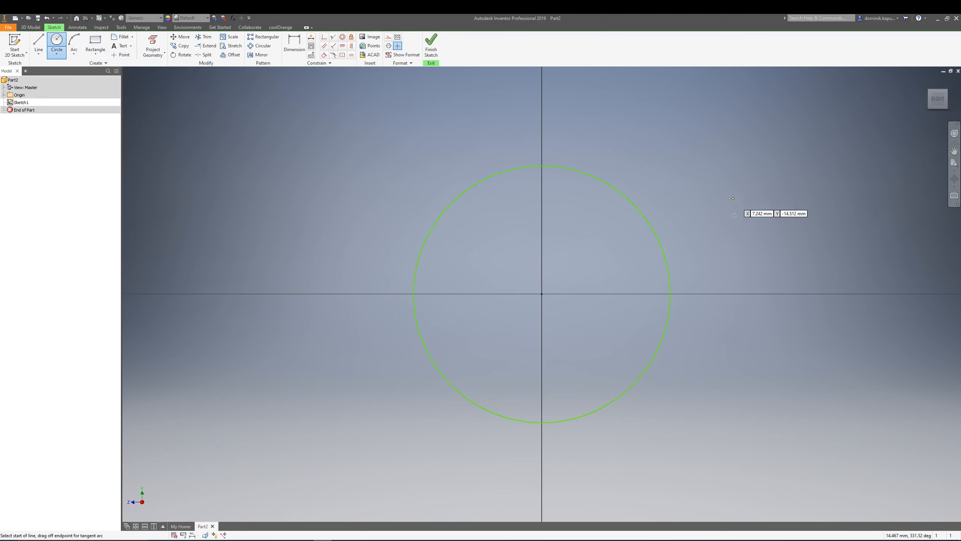
{"action": "left_click", "coordinate": [634, 137]}
{"action": "scroll", "coordinate": [836, 209], "scroll_direction": "down", "scroll_amount": 2}
{"action": "left_click", "coordinate": [791, 213]}
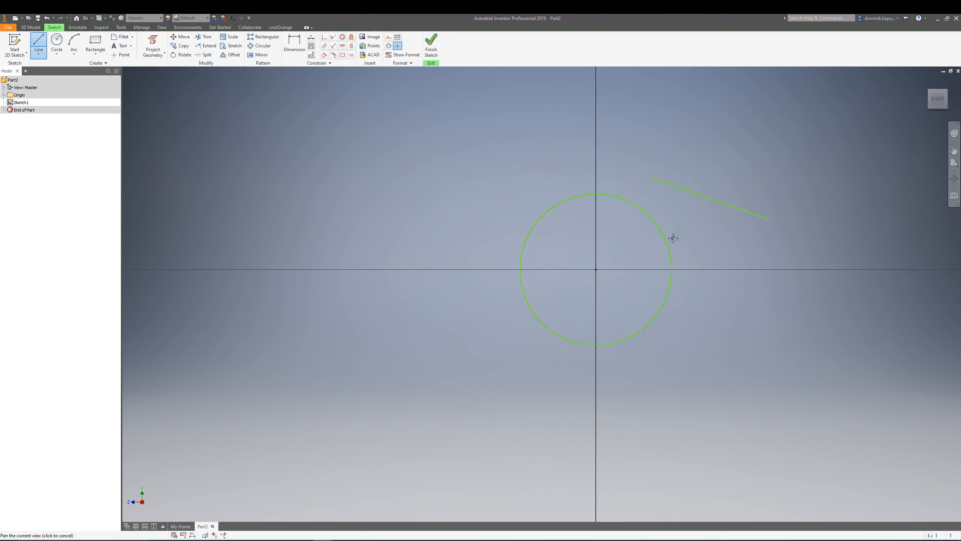
{"action": "key", "text": "Escape"}
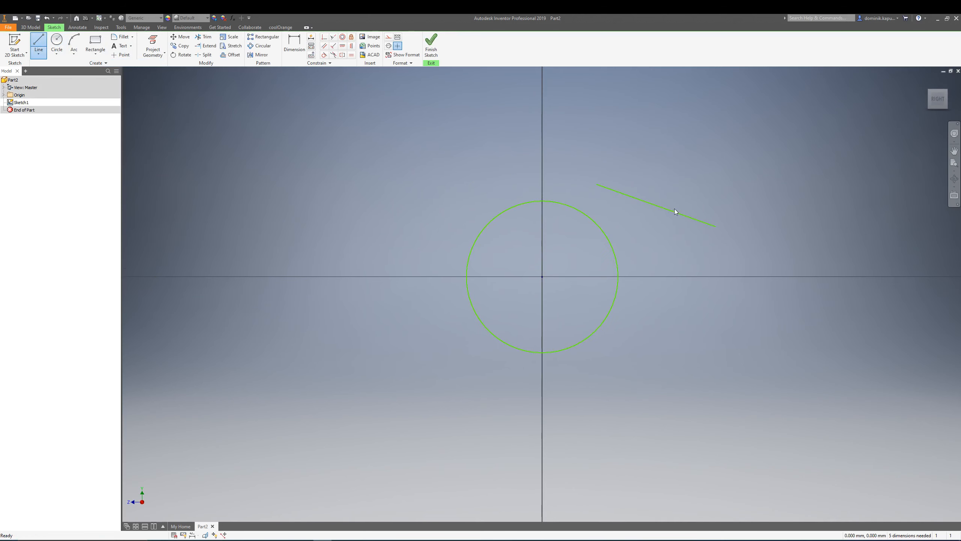
{"action": "key", "text": "ctrl+z"}
Sketch a 60 mm horizontal line running right from the origin.
{"action": "left_click", "coordinate": [39, 44]}
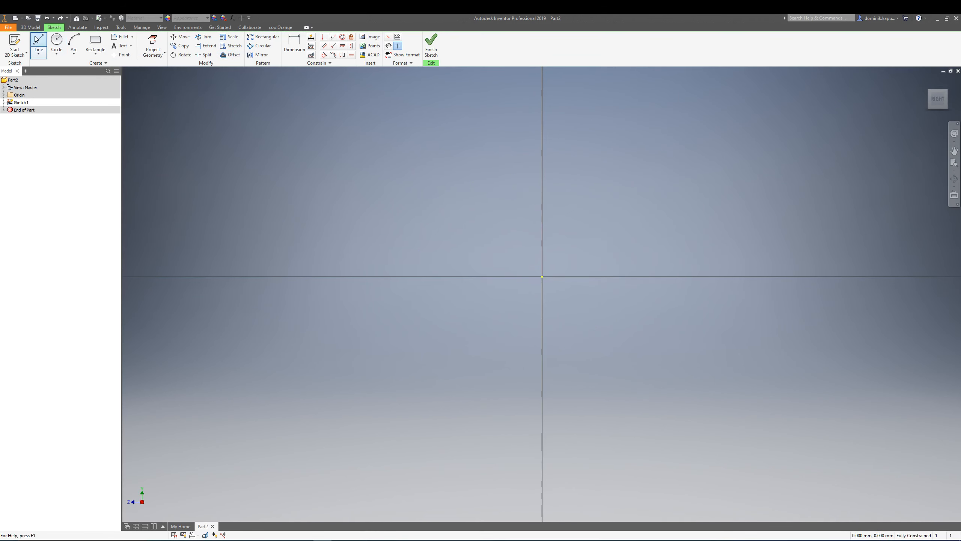
{"action": "left_click", "coordinate": [543, 277]}
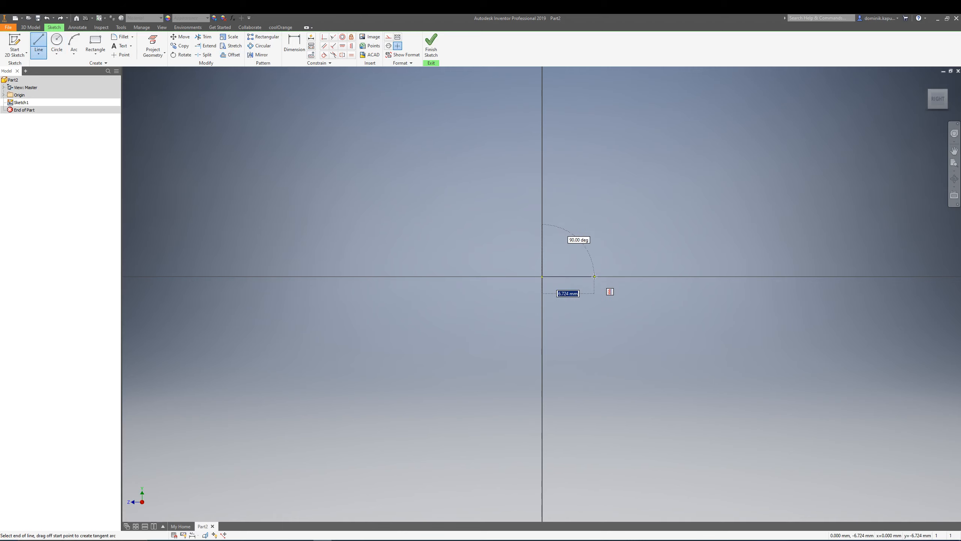
{"action": "type", "text": "60"}
{"action": "key", "text": "Return"}
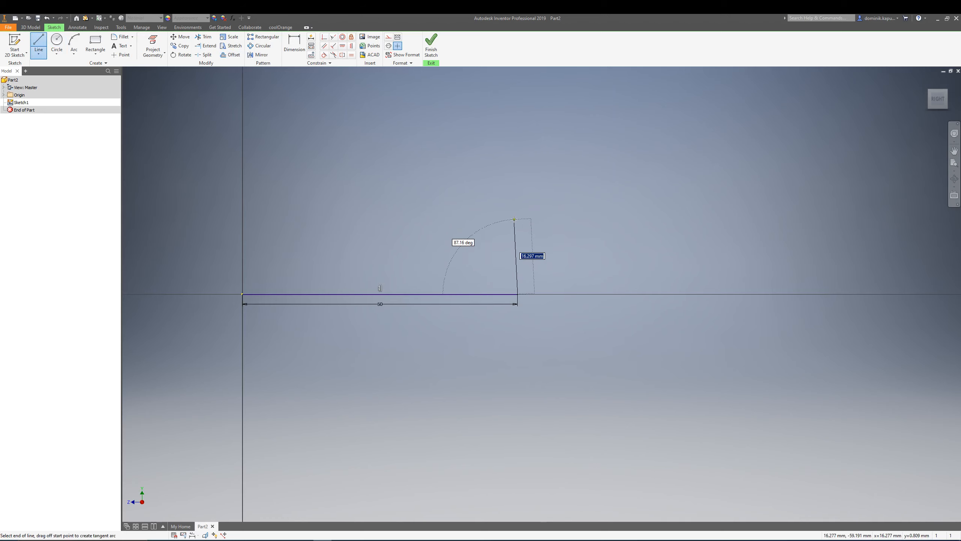
Sketch a 10 mm line upward at 90 degrees from the far end of the horizontal line.
{"action": "key", "text": "Tab"}
{"action": "type", "text": "90"}
{"action": "key", "text": "Tab"}
{"action": "type", "text": "10"}
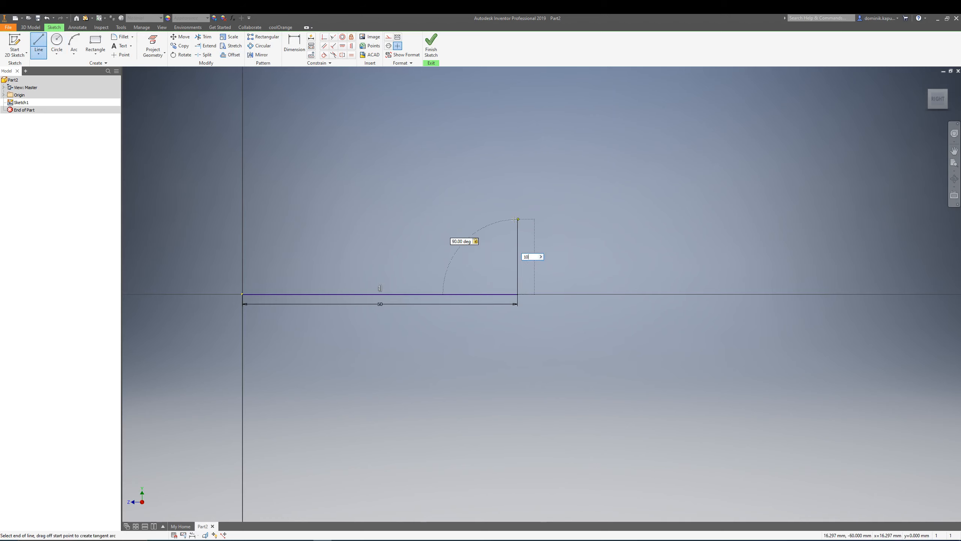
{"action": "key", "text": "Return"}
{"action": "key", "text": "Escape"}
Close the triangle with a line from the origin to the upper end of the 10 mm line.
{"action": "key", "text": "l"}
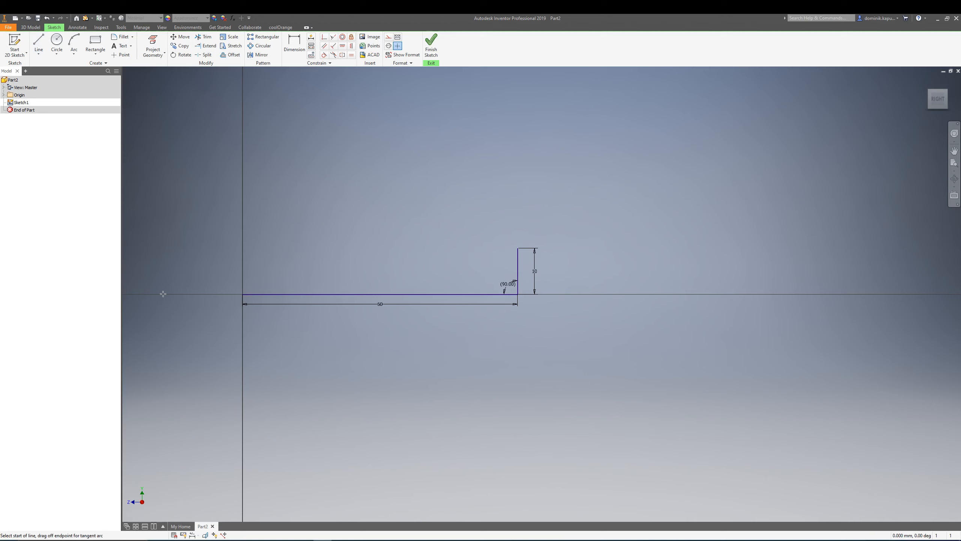
{"action": "left_click", "coordinate": [242, 294]}
{"action": "left_click", "coordinate": [518, 248]}
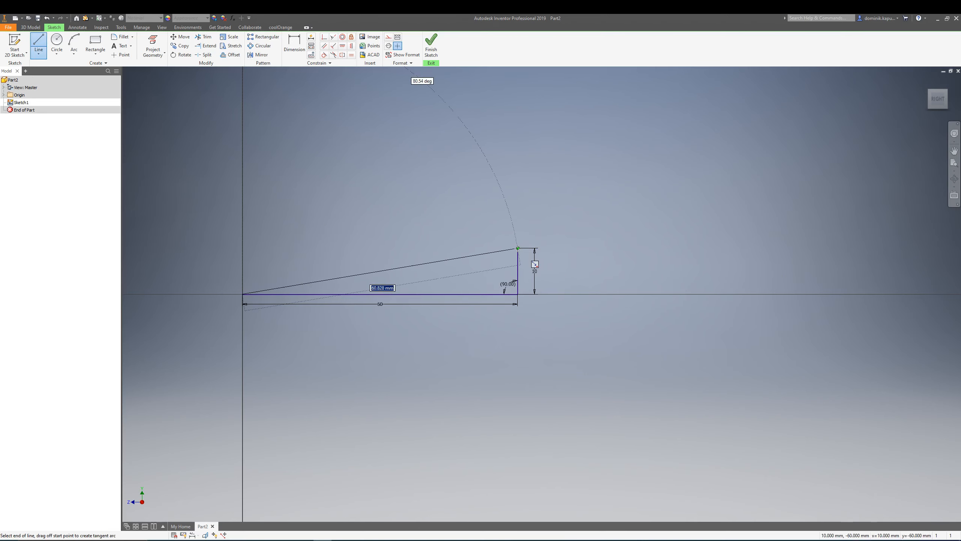
{"action": "key", "text": "Escape"}
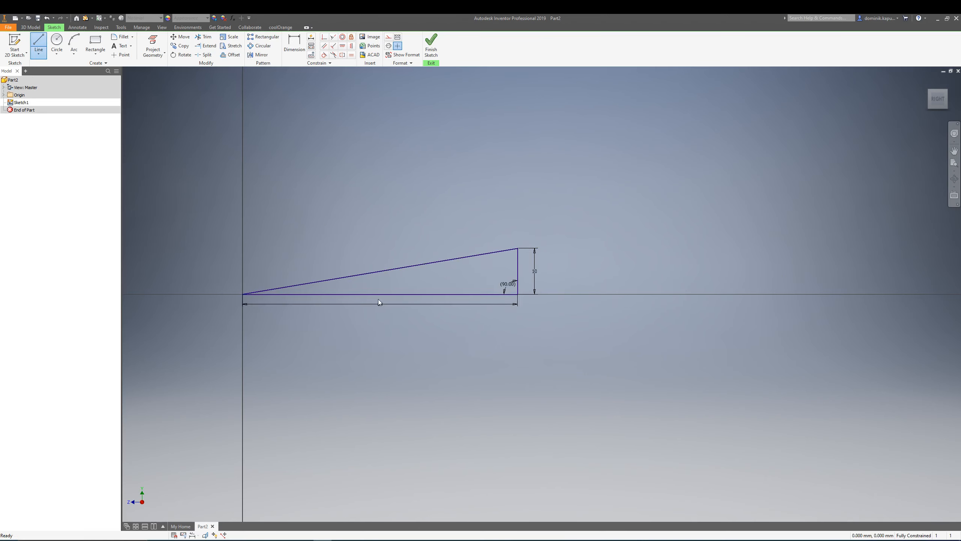
Sketch a circle centred on the triangle's right-angle corner and passing through its upper vertex.
{"action": "left_click", "coordinate": [57, 41]}
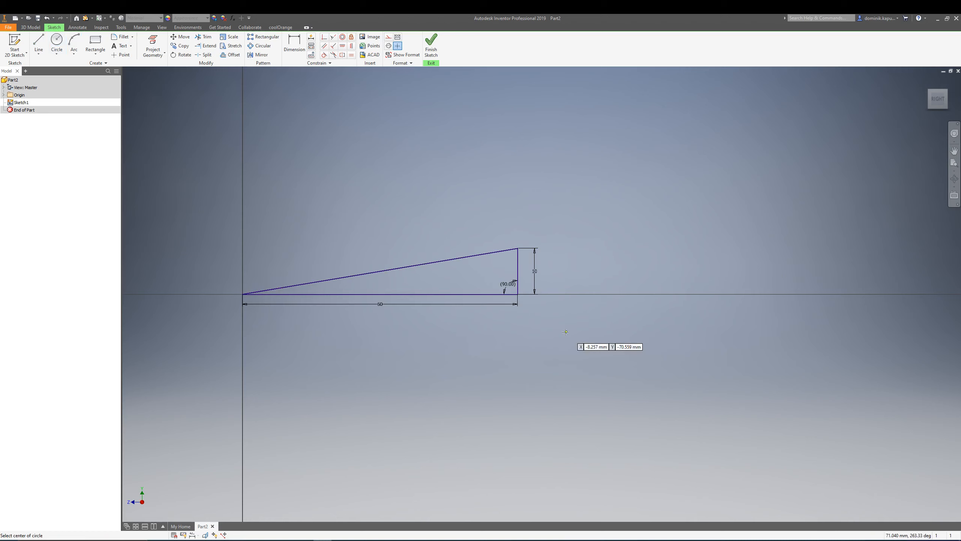
{"action": "left_click", "coordinate": [518, 294]}
{"action": "left_click", "coordinate": [518, 248]}
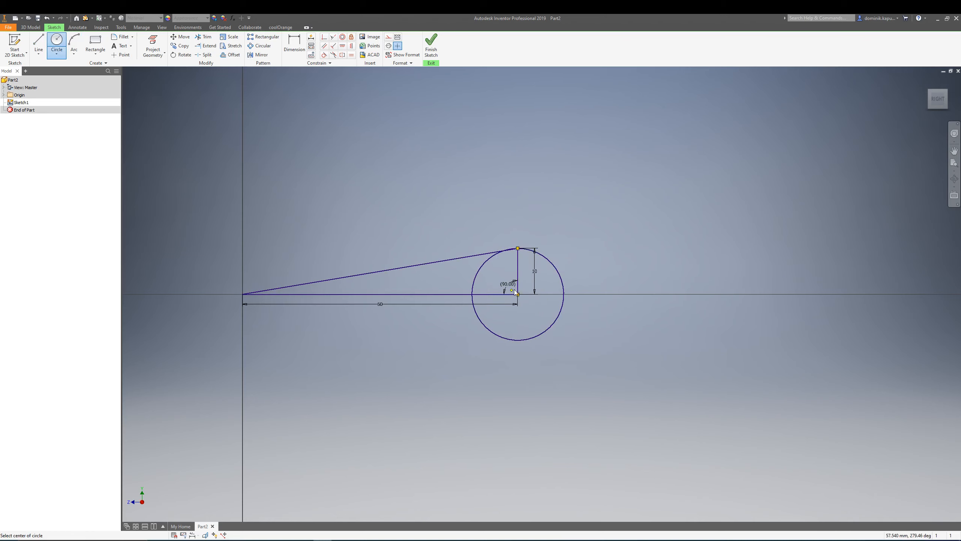
{"action": "key", "text": "Escape"}
Set the triangle's vertical side dimension to 200 mm.
{"action": "double_click", "coordinate": [534, 274]}
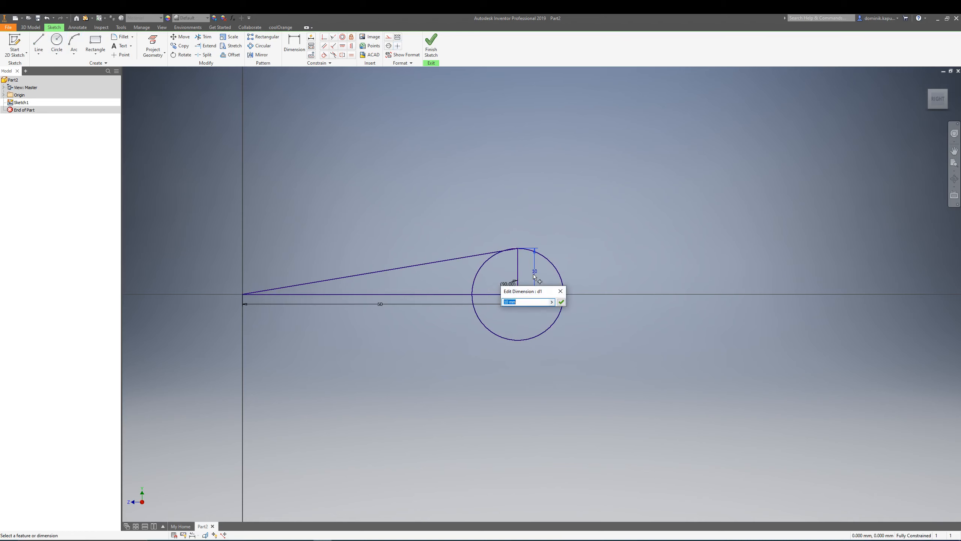
{"action": "key", "text": "Return"}
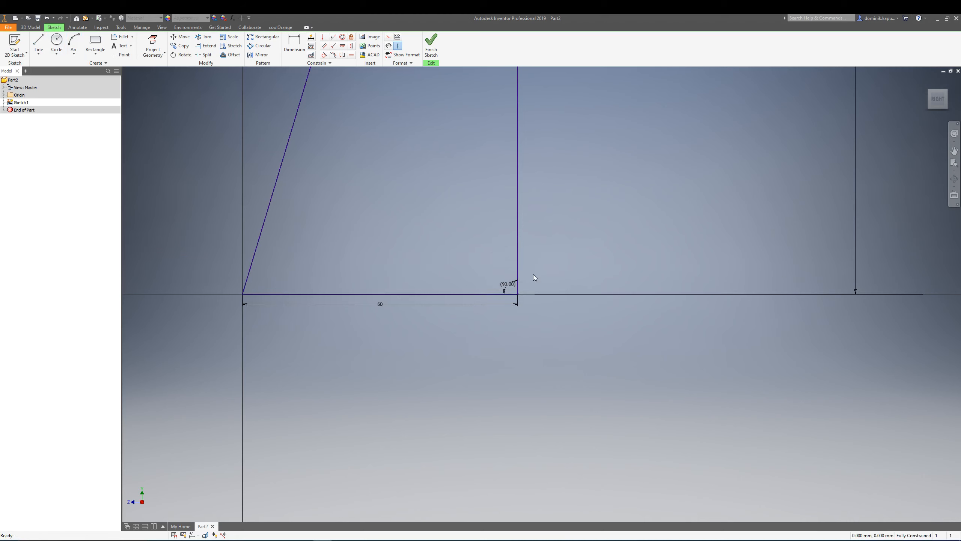
{"action": "scroll", "coordinate": [533, 274], "scroll_direction": "down", "scroll_amount": 5}
{"action": "scroll", "coordinate": [471, 210], "scroll_direction": "up", "scroll_amount": 8}
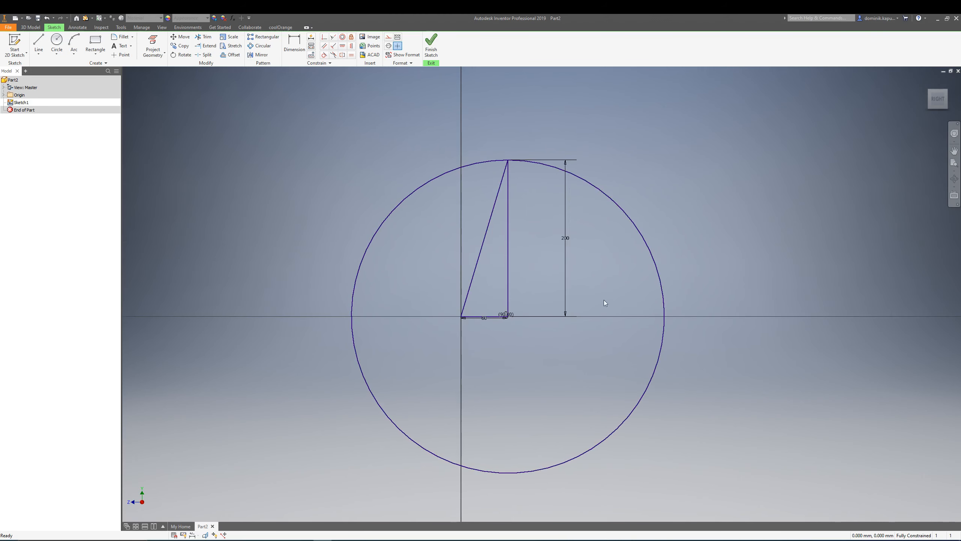
Delete the whole triangle and circle, with their dimensions, from the sketch.
{"action": "mouse_move", "coordinate": [714, 363]}
{"action": "left_mouse_down"}
{"action": "mouse_move", "coordinate": [431, 206]}
{"action": "mouse_move", "coordinate": [381, 155]}
{"action": "left_mouse_up"}
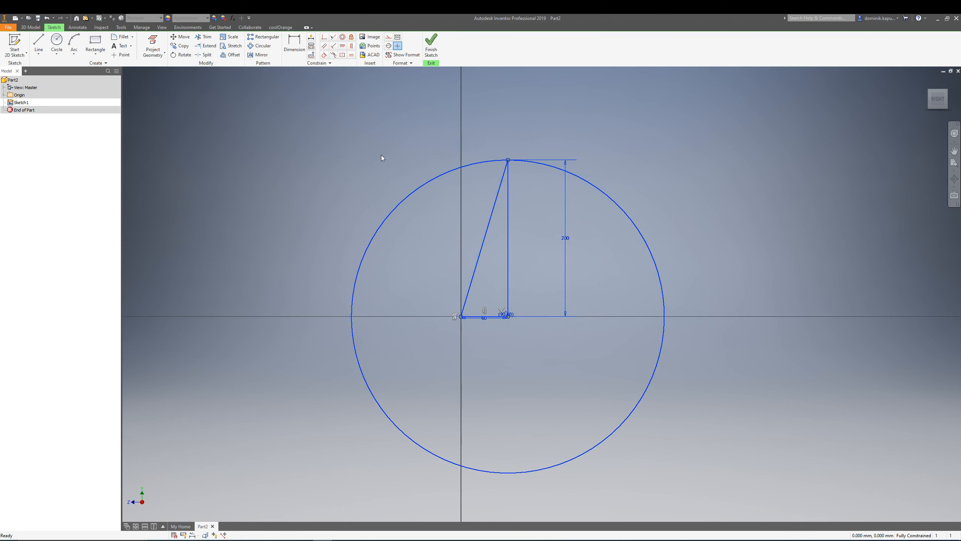
{"action": "key", "text": "Delete"}
{"action": "scroll", "coordinate": [483, 346], "scroll_direction": "up", "scroll_amount": 5}
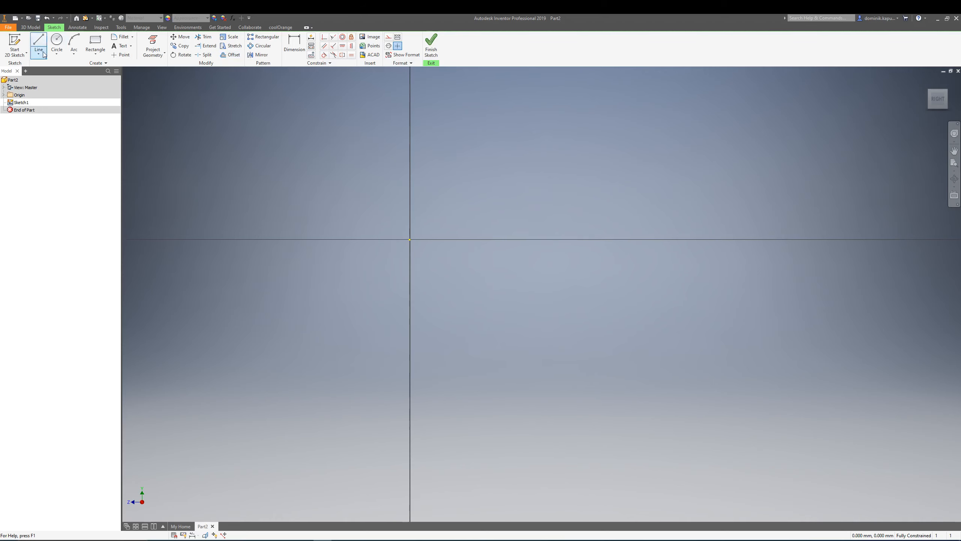
Sketch a circle about 23 mm in diameter centred on the origin.
{"action": "left_click", "coordinate": [56, 45]}
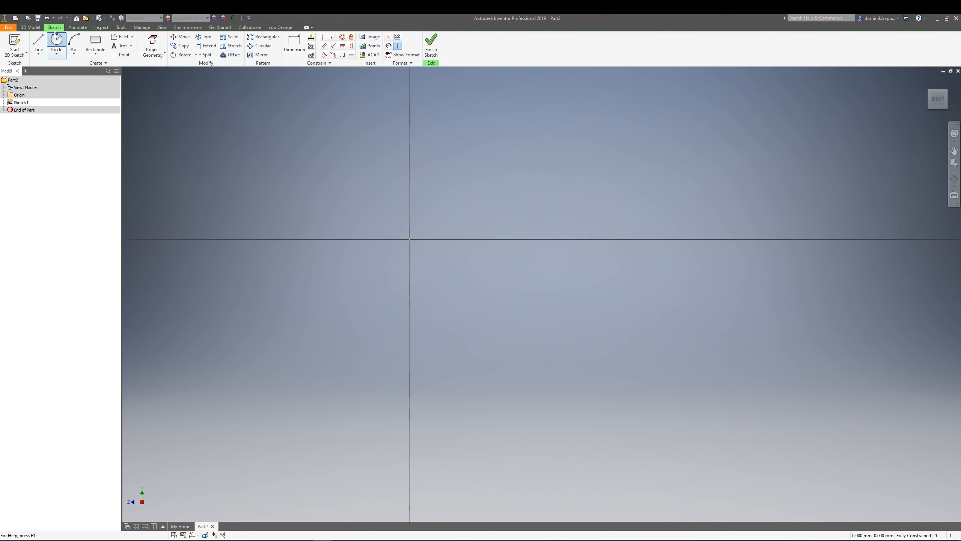
{"action": "left_click", "coordinate": [410, 239]}
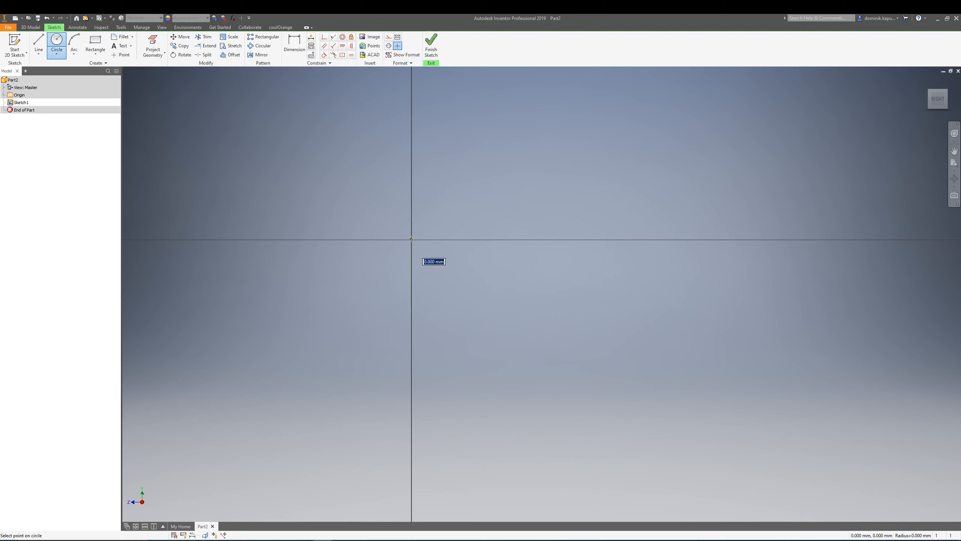
{"action": "left_click", "coordinate": [302, 192]}
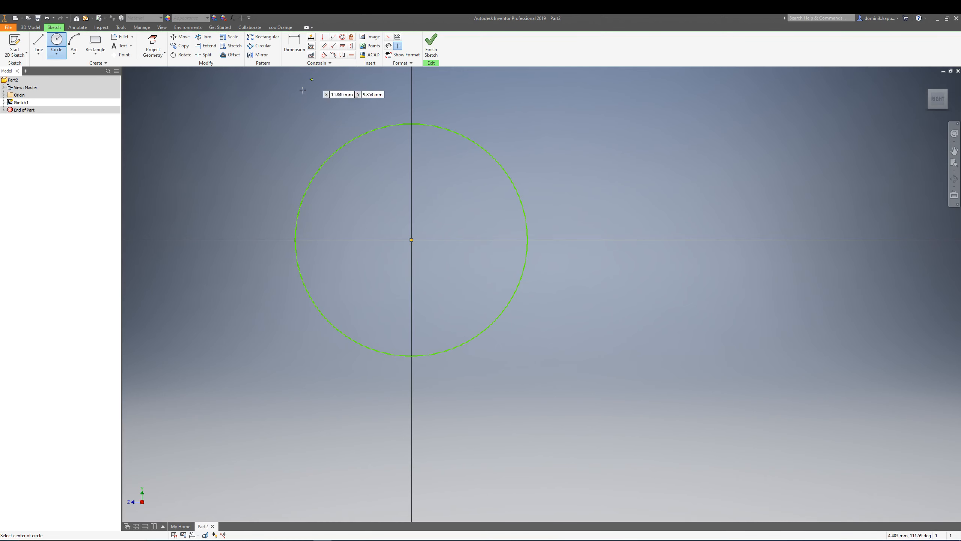
{"action": "middle_click_drag", "start_coordinate": [415, 246], "coordinate": [341, 250]}
{"action": "scroll", "coordinate": [341, 248], "scroll_direction": "up", "scroll_amount": 3}
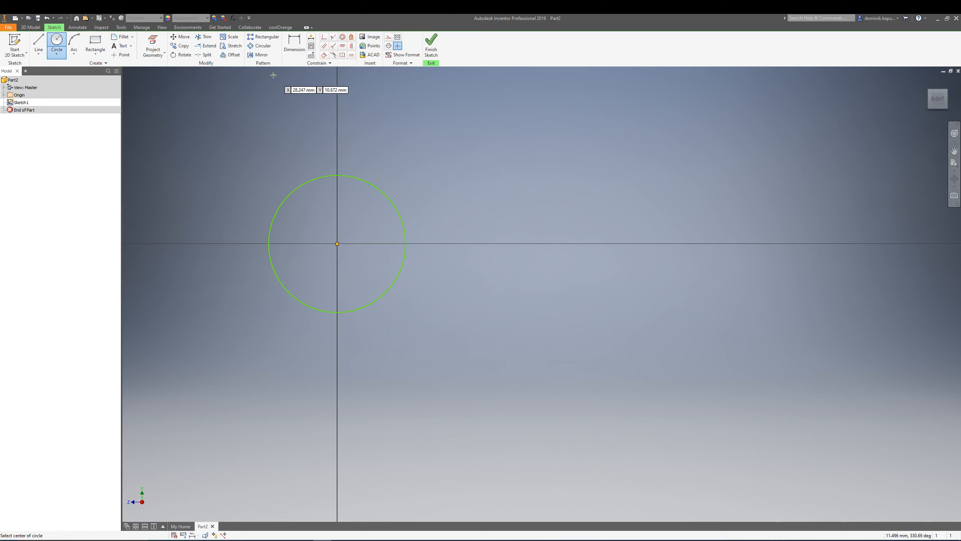
Dimension the circle's diameter and set it to 20 mm.
{"action": "left_click", "coordinate": [291, 47]}
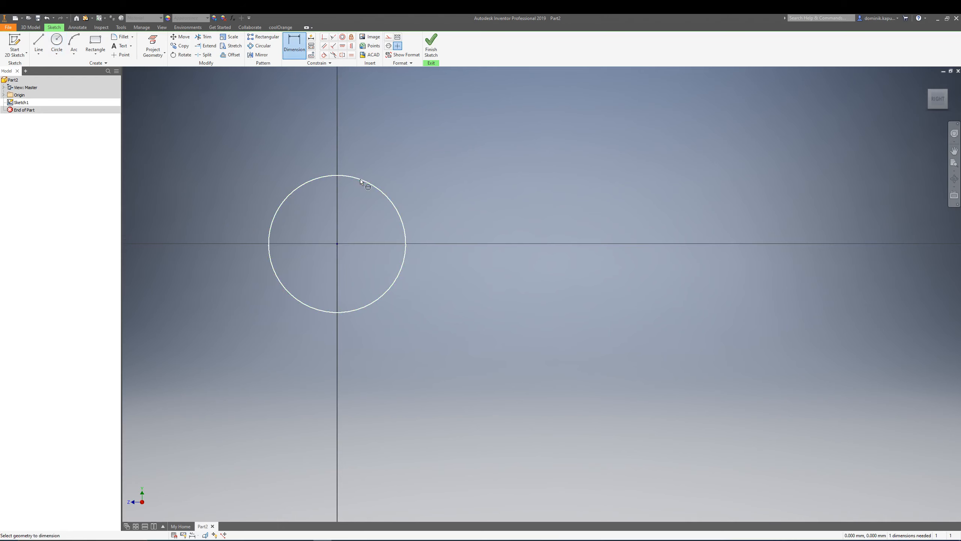
{"action": "left_click", "coordinate": [360, 178]}
{"action": "left_click", "coordinate": [304, 224]}
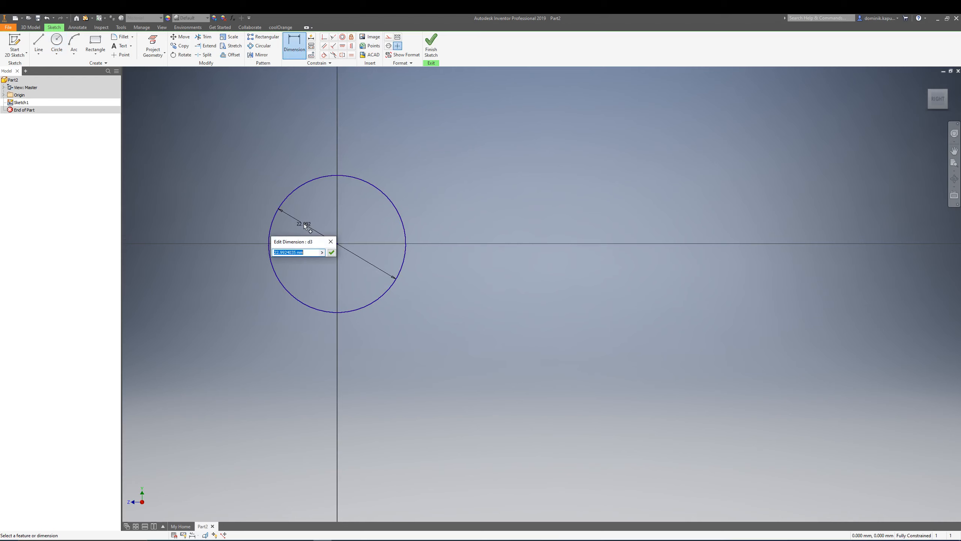
{"action": "type", "text": "20"}
{"action": "key", "text": "Return"}
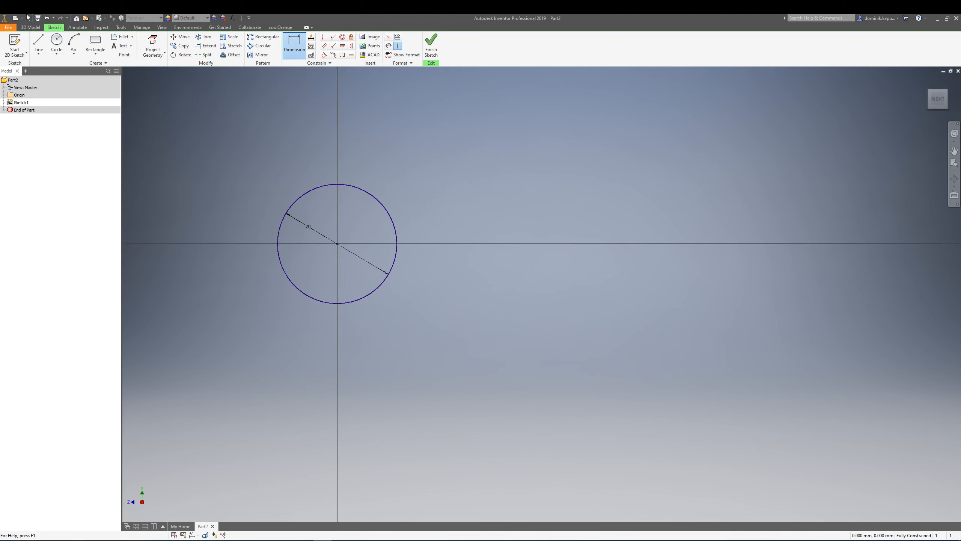
Sketch a 50 mm horizontal line running right from the circle's centre.
{"action": "left_click", "coordinate": [38, 42]}
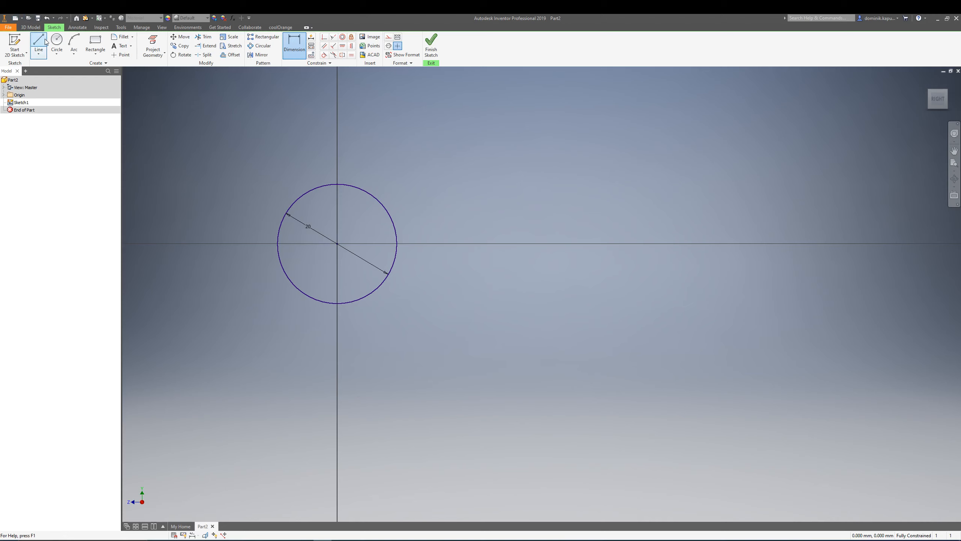
{"action": "left_click", "coordinate": [337, 243]}
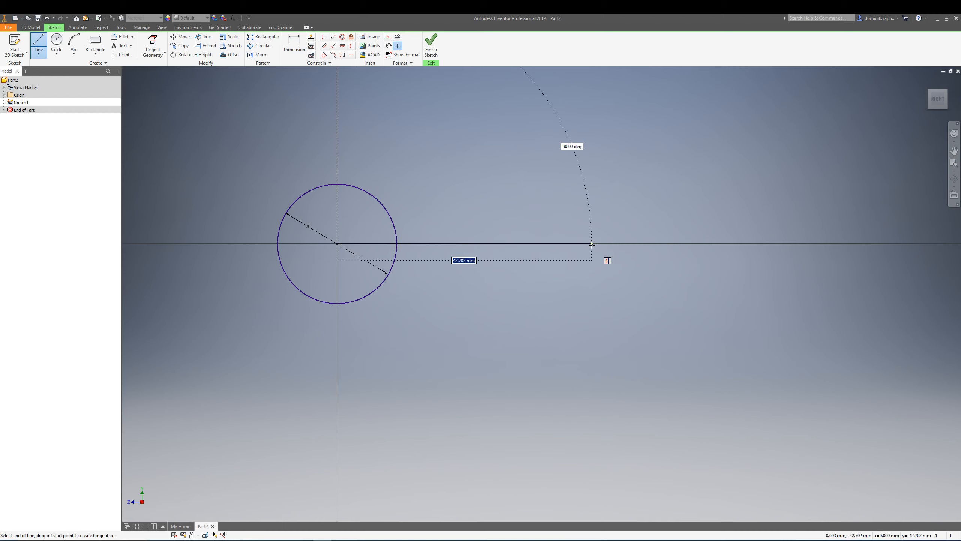
{"action": "type", "text": "50"}
{"action": "key", "text": "Return"}
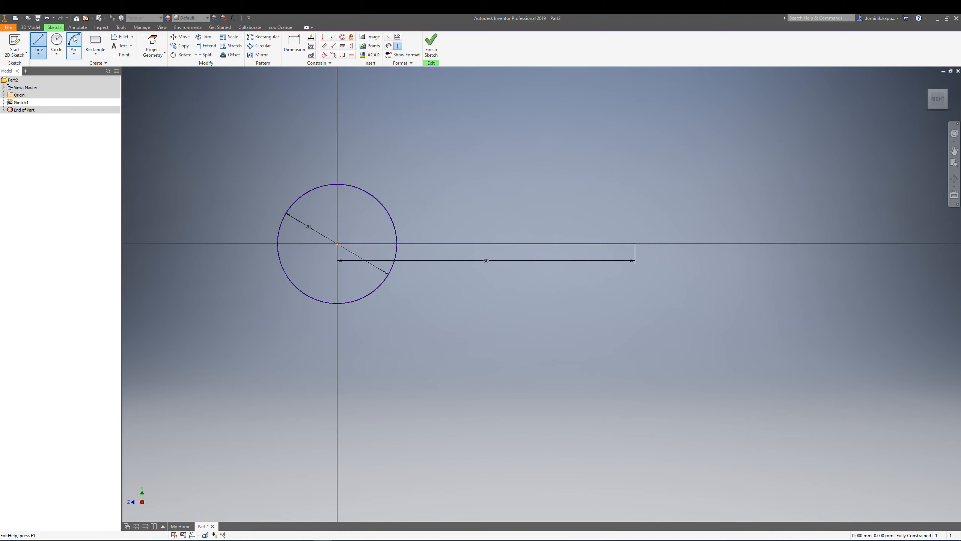
Sketch a circle about 24 mm in diameter on the line's right end, and set its diameter equal to the left circle's dimension.
{"action": "left_click", "coordinate": [57, 42]}
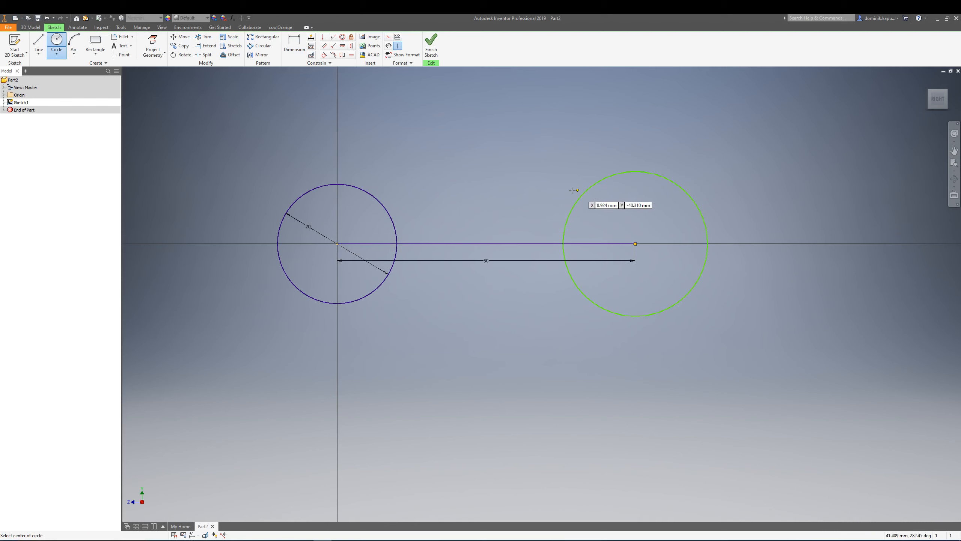
{"action": "middle_click_drag", "start_coordinate": [576, 191], "coordinate": [530, 190]}
{"action": "key", "text": "d"}
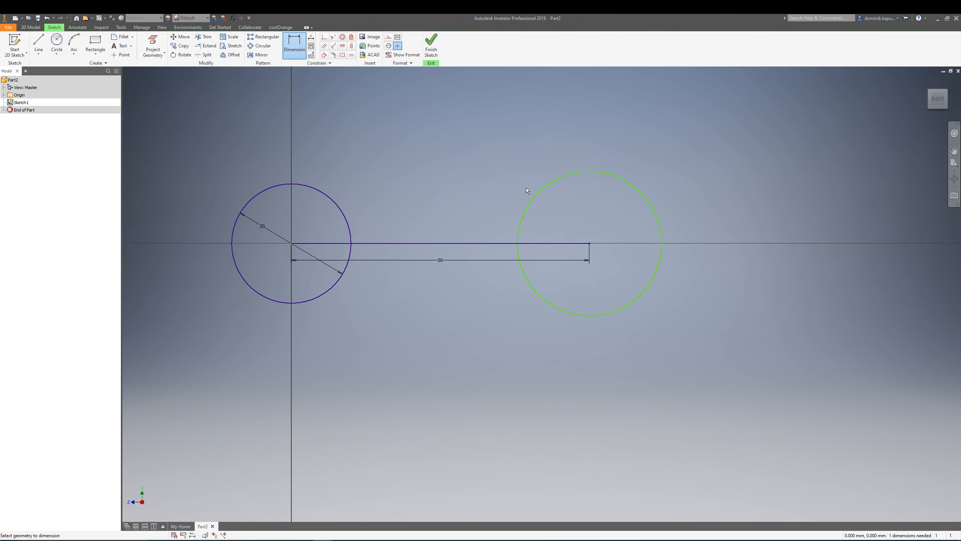
{"action": "left_click", "coordinate": [532, 202]}
{"action": "left_click", "coordinate": [568, 218]}
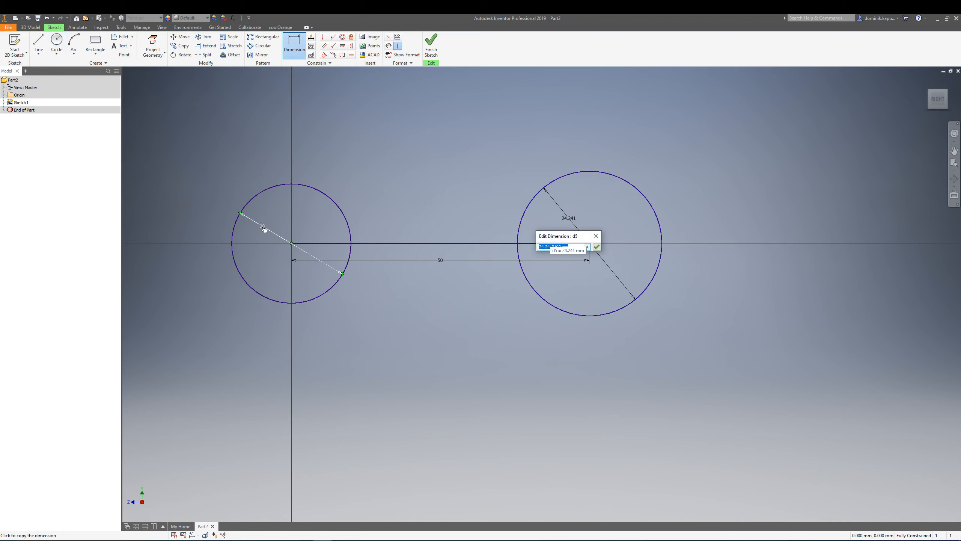
{"action": "left_click", "coordinate": [264, 229]}
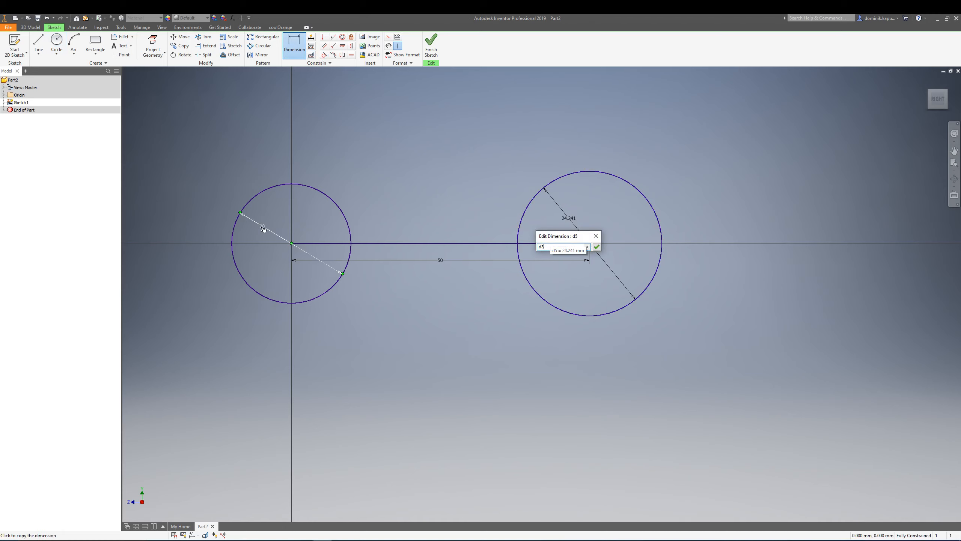
{"action": "left_click", "coordinate": [596, 247]}
Test the linked diameters by setting the left circle's diameter to 30 mm and back to 20 mm.
{"action": "left_click", "coordinate": [265, 227]}
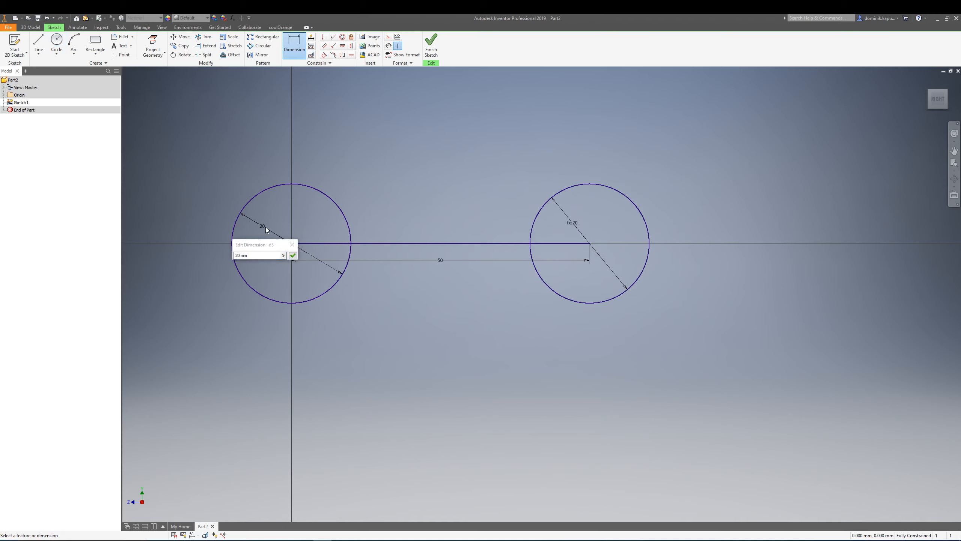
{"action": "left_click", "coordinate": [239, 255]}
{"action": "key", "text": "BackSpace"}
{"action": "type", "text": "3"}
{"action": "key", "text": "Return"}
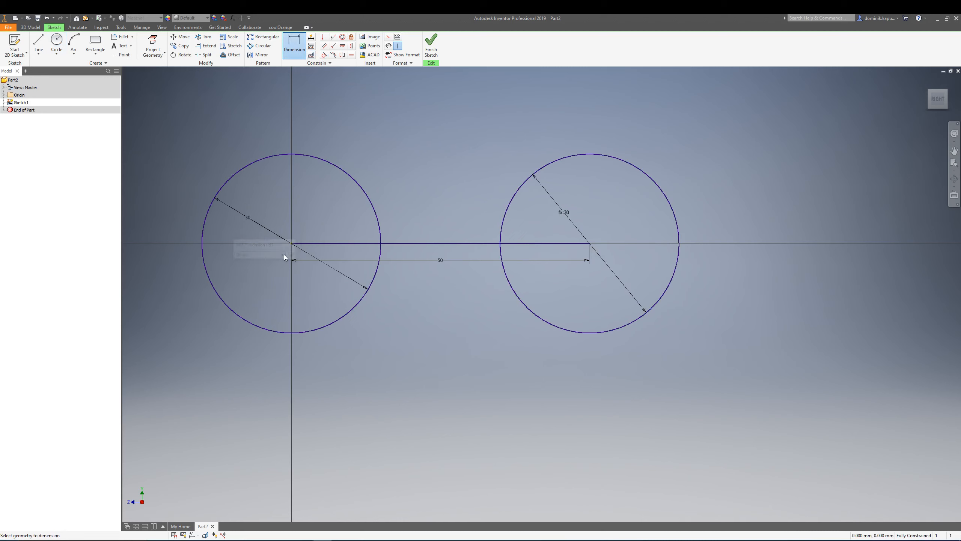
{"action": "left_click", "coordinate": [248, 219]}
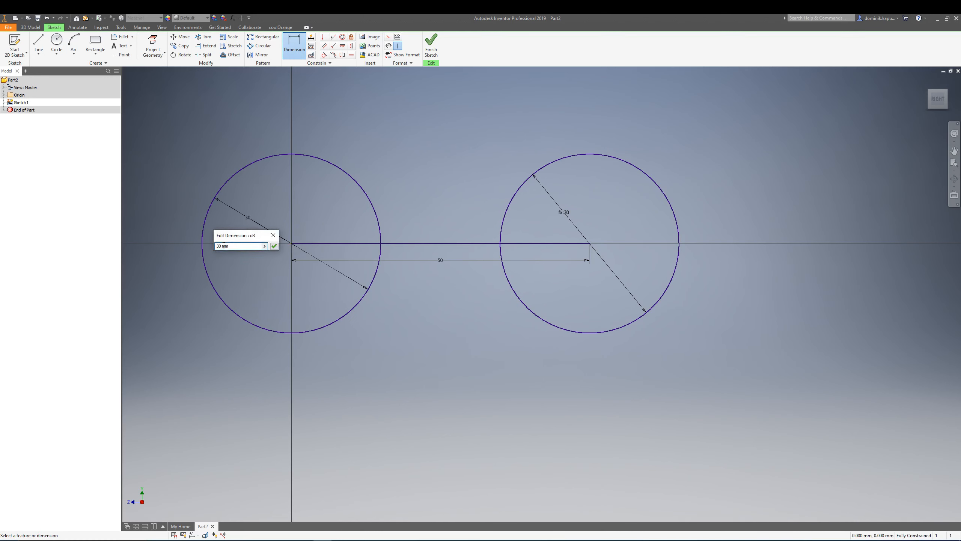
{"action": "type", "text": "2"}
{"action": "key", "text": "Return"}
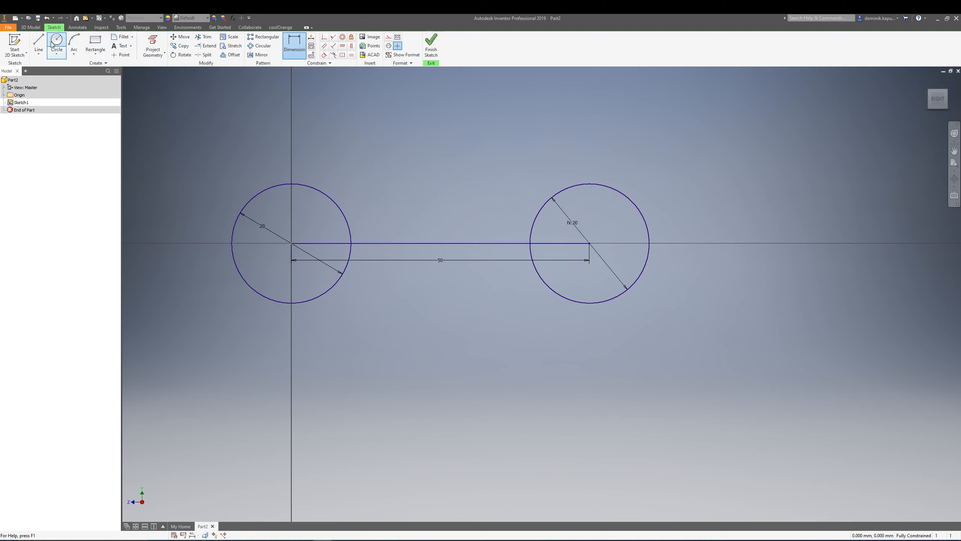
{"action": "left_click", "coordinate": [38, 42]}
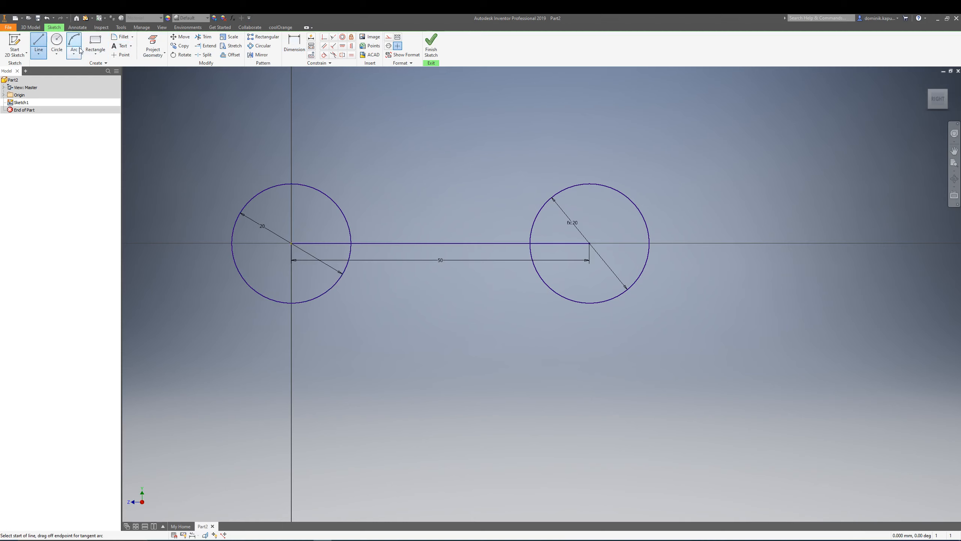
{"action": "left_click", "coordinate": [292, 302]}
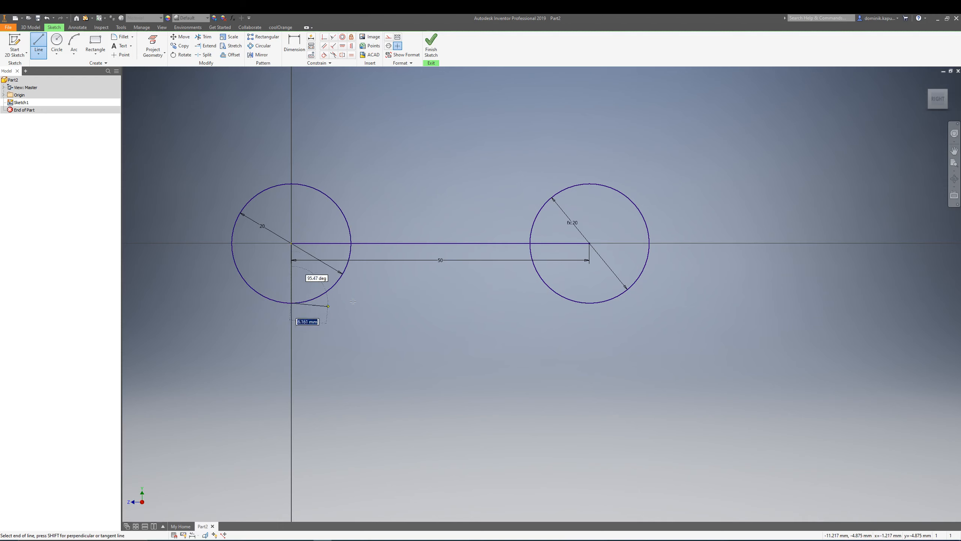
{"action": "key", "text": "Escape"}
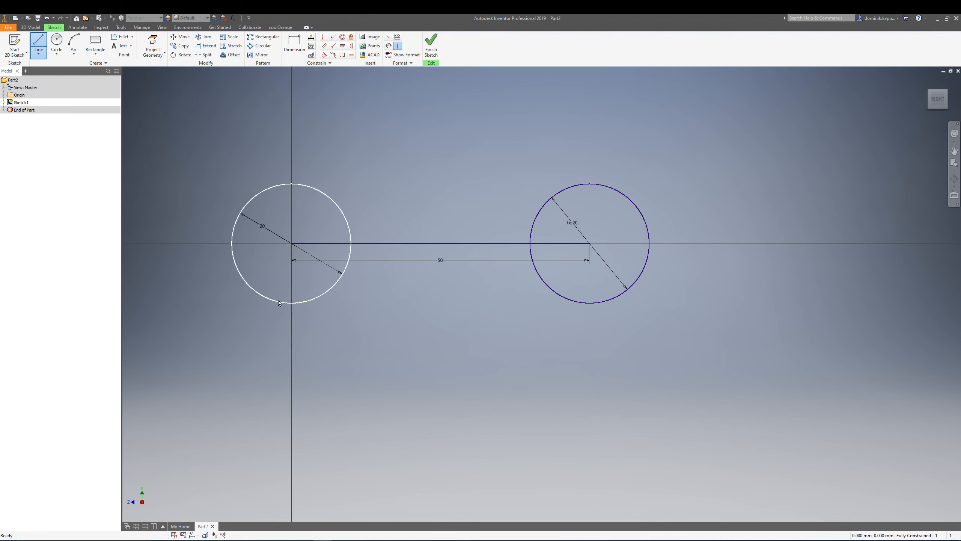
Sketch a slanted line about 50 mm long, rising from below the left circle across the horizontal line between the circles.
{"action": "left_click", "coordinate": [39, 42]}
{"action": "left_click", "coordinate": [221, 368]}
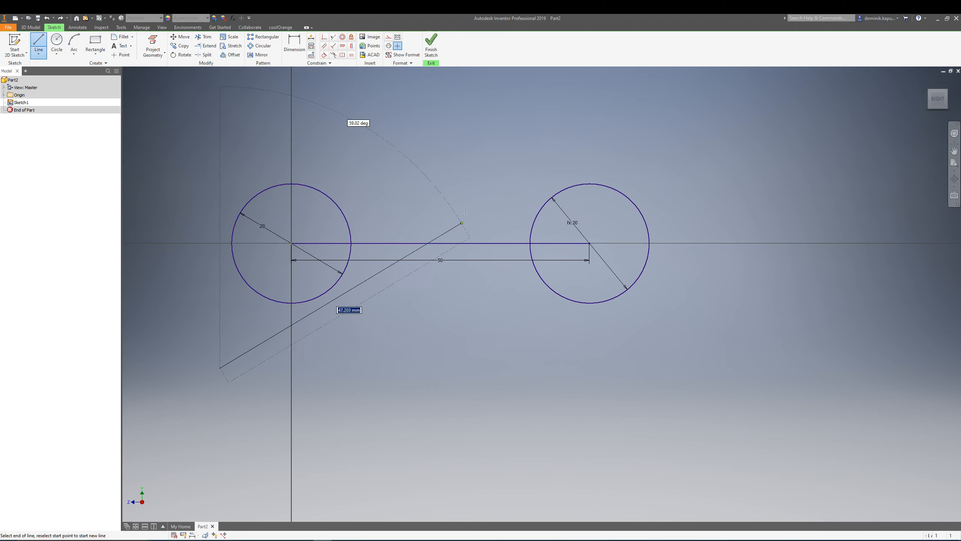
{"action": "left_click", "coordinate": [469, 209]}
{"action": "key", "text": "Escape"}
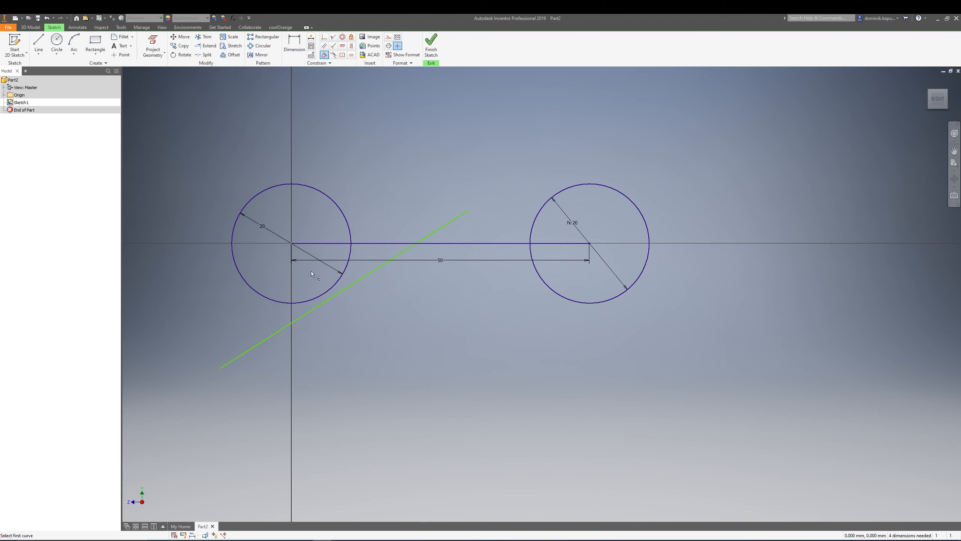
Constrain the slanted line tangent to both the left and the right circle.
{"action": "left_click", "coordinate": [333, 296]}
{"action": "left_click", "coordinate": [343, 213]}
{"action": "left_click", "coordinate": [450, 220]}
{"action": "left_click", "coordinate": [531, 231]}
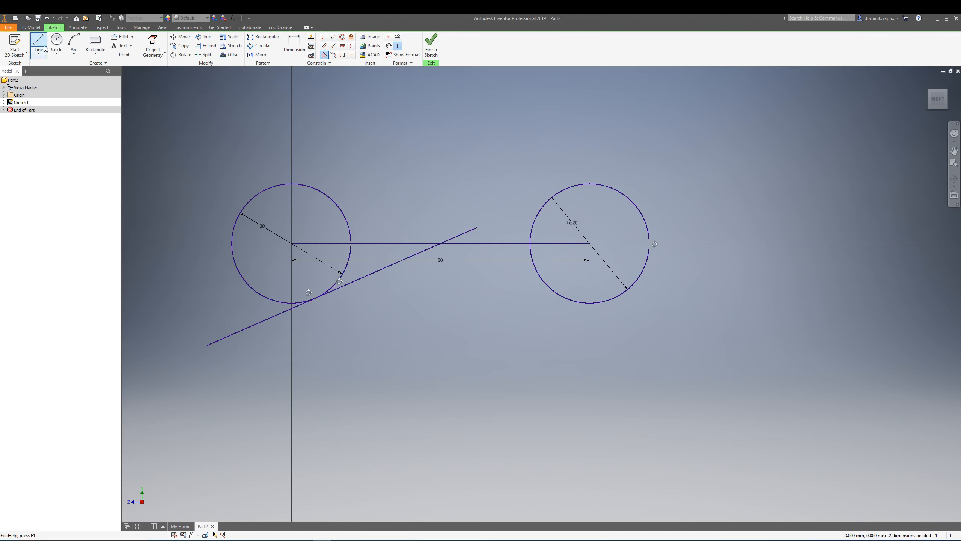
Constrain the slanted line's upper endpoint onto the right circle and its lower endpoint onto the left circle.
{"action": "left_click", "coordinate": [324, 38]}
{"action": "left_click", "coordinate": [477, 226]}
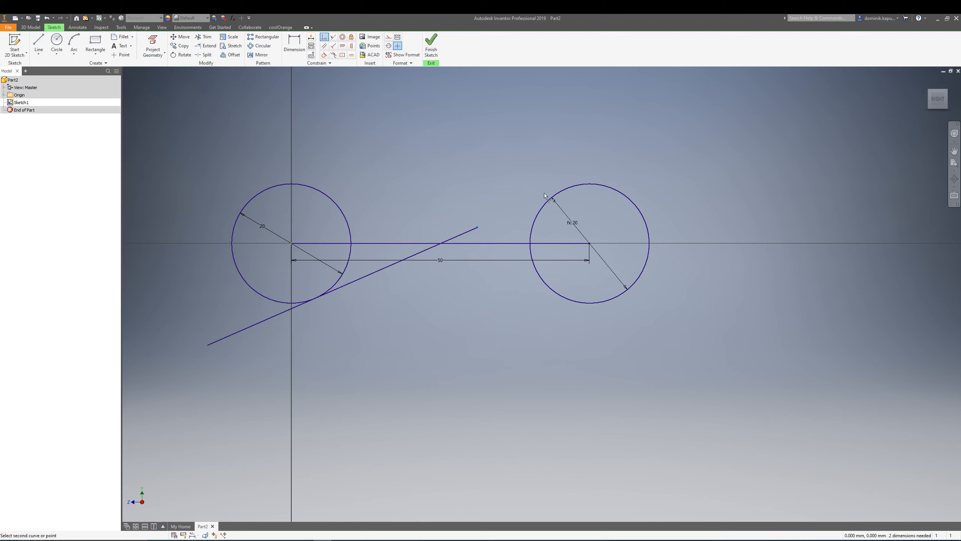
{"action": "left_click", "coordinate": [588, 183]}
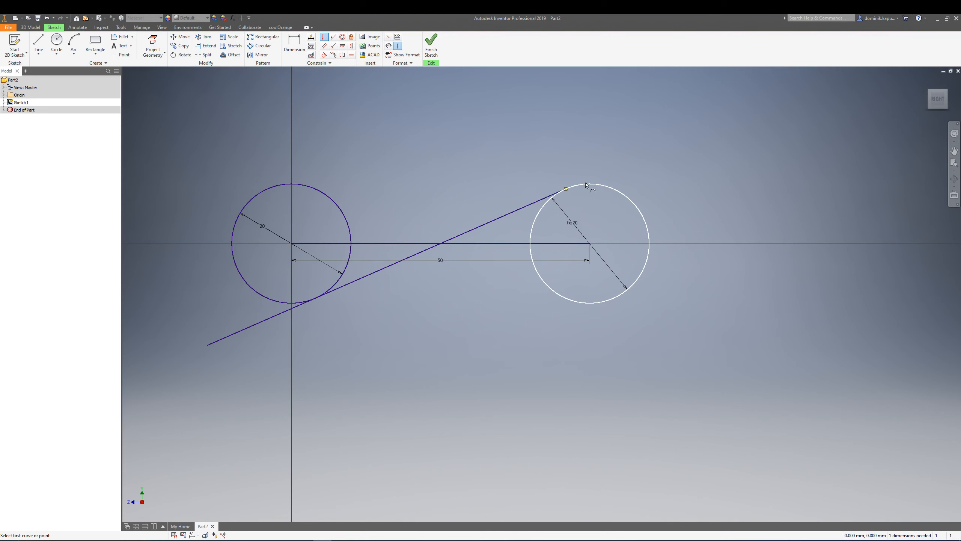
{"action": "left_click", "coordinate": [206, 345]}
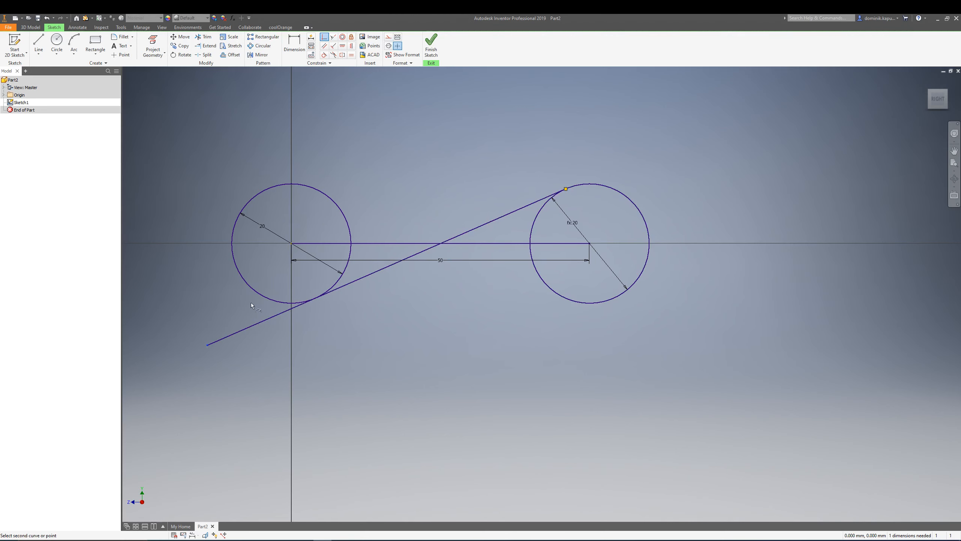
{"action": "left_click", "coordinate": [262, 297]}
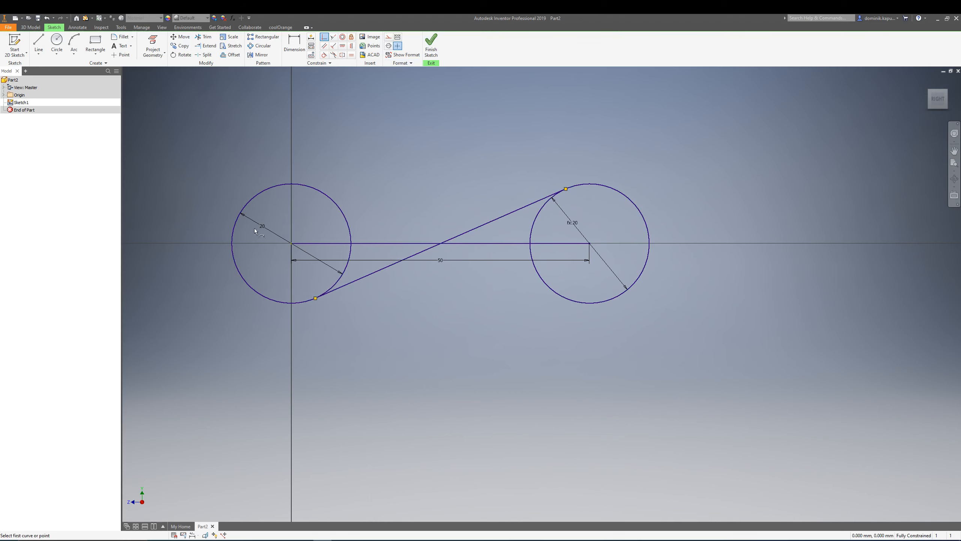
{"action": "key", "text": "Escape"}
Set the left circle's diameter to 30 mm, and discard a second attempt at changing it.
{"action": "double_click", "coordinate": [267, 231]}
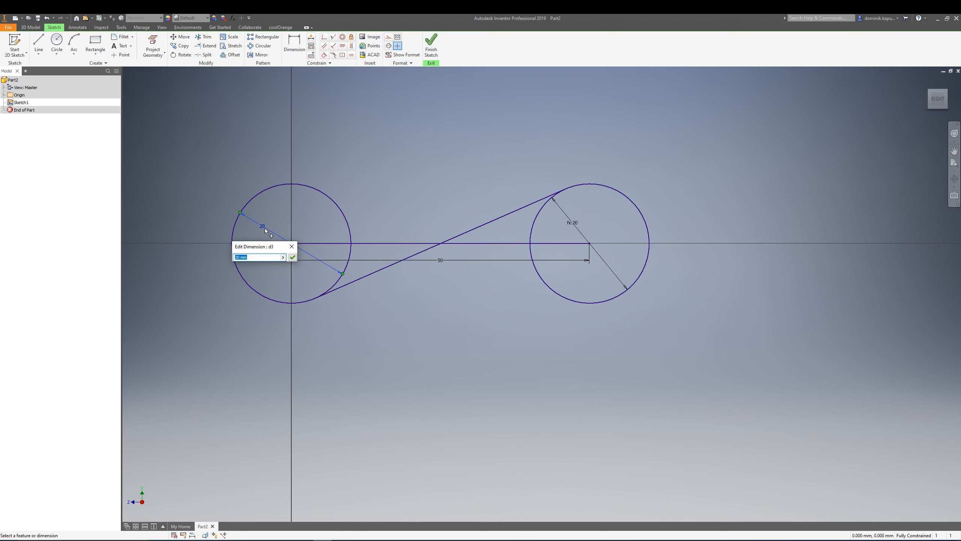
{"action": "key", "text": "Return"}
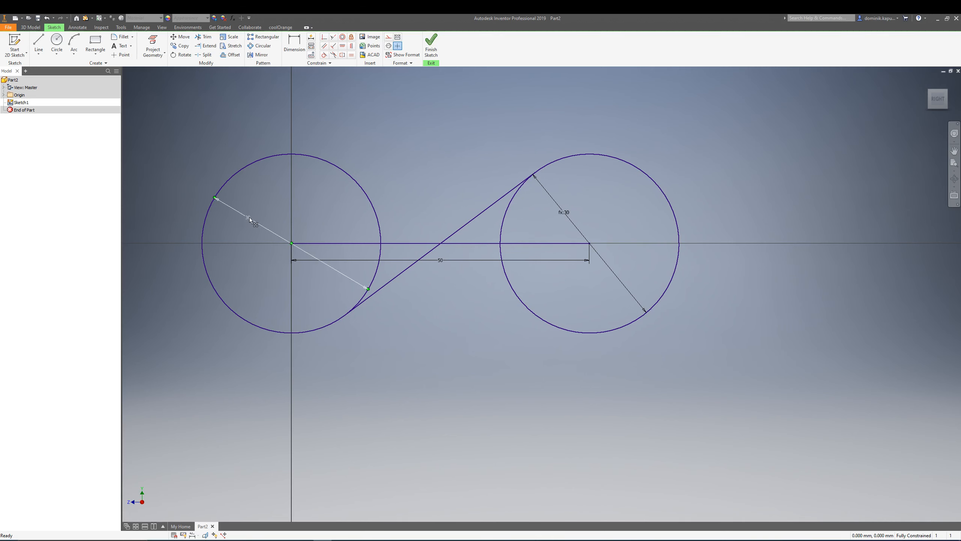
{"action": "double_click", "coordinate": [249, 218]}
{"action": "key", "text": "Return"}
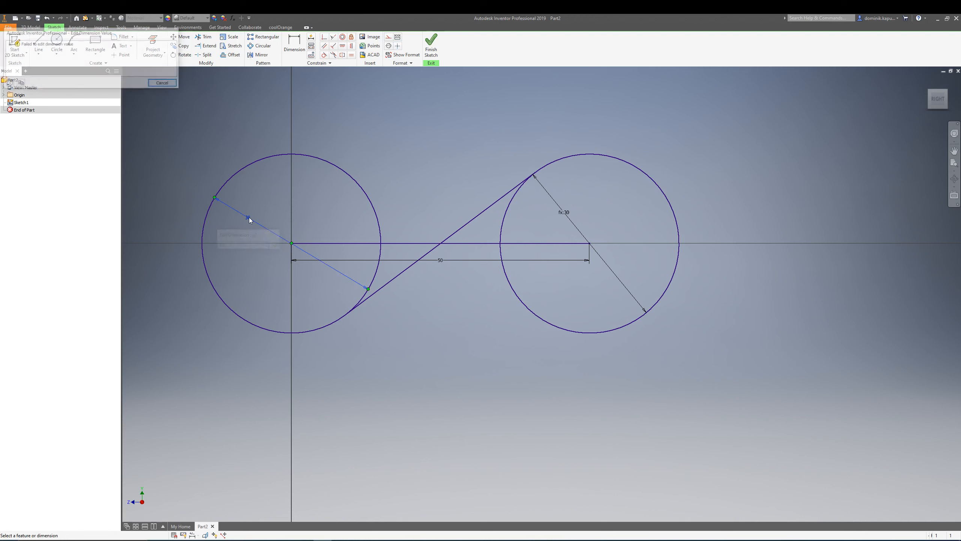
{"action": "left_click", "coordinate": [162, 82]}
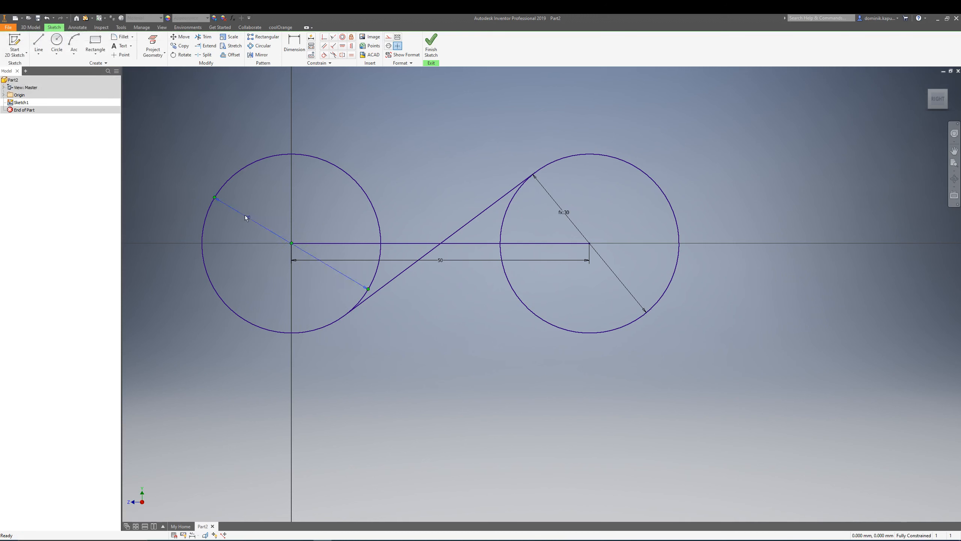
Set the left circle's diameter to 4 mm to test the tangent line.
{"action": "double_click", "coordinate": [246, 218]}
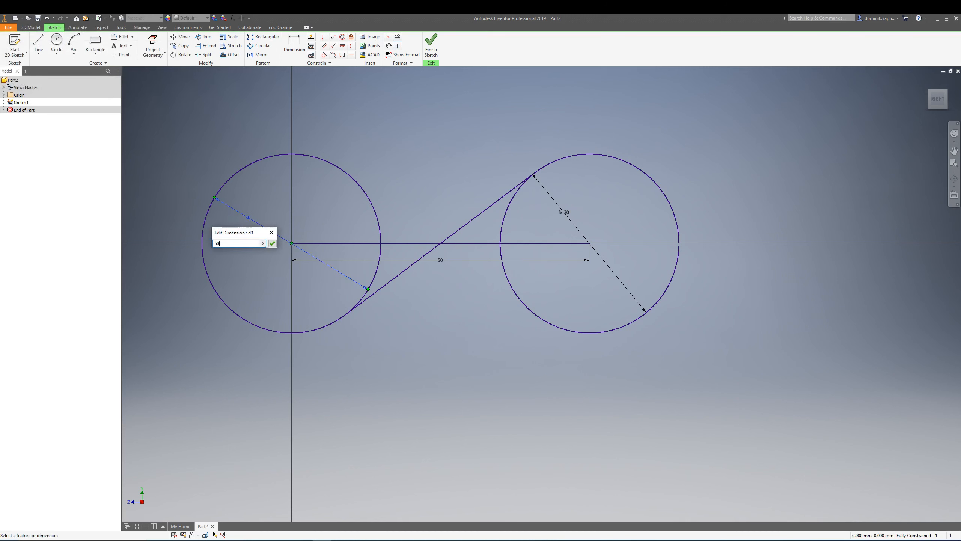
{"action": "type", "text": "4"}
{"action": "key", "text": "Return"}
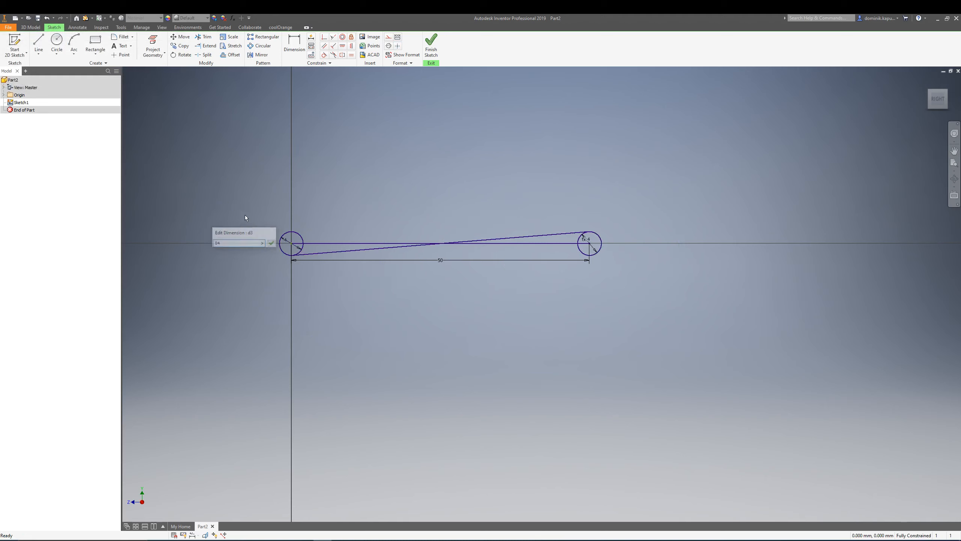
Return the left circle's diameter to 20 mm.
{"action": "double_click", "coordinate": [285, 238]}
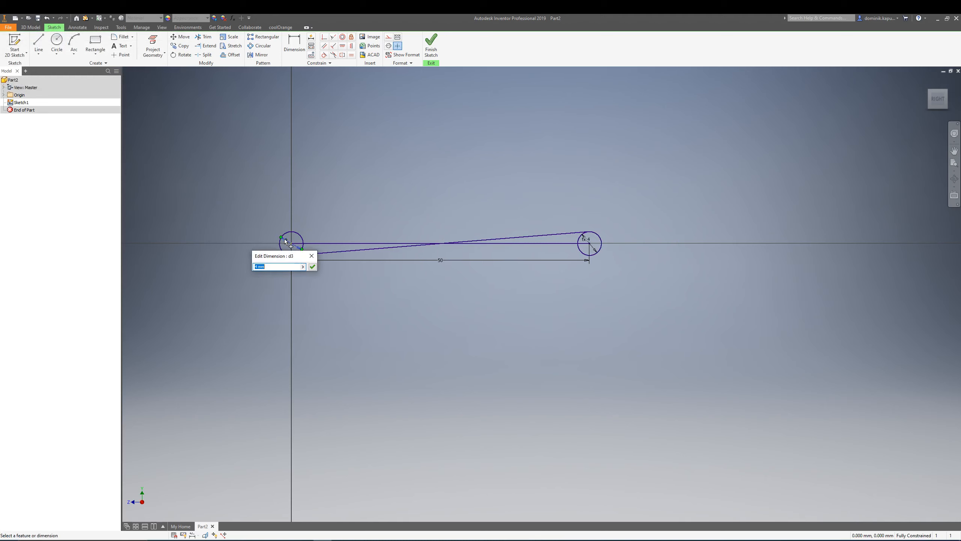
{"action": "type", "text": "50"}
{"action": "key", "text": "BackSpace"}
{"action": "type", "text": "20"}
{"action": "key", "text": "Return"}
Set the length of the horizontal line between the circle centres to 60 mm.
{"action": "scroll", "coordinate": [285, 239], "scroll_direction": "down", "scroll_amount": 3}
{"action": "scroll", "coordinate": [432, 240], "scroll_direction": "up", "scroll_amount": 4}
{"action": "middle_click_drag", "start_coordinate": [407, 228], "coordinate": [505, 233]}
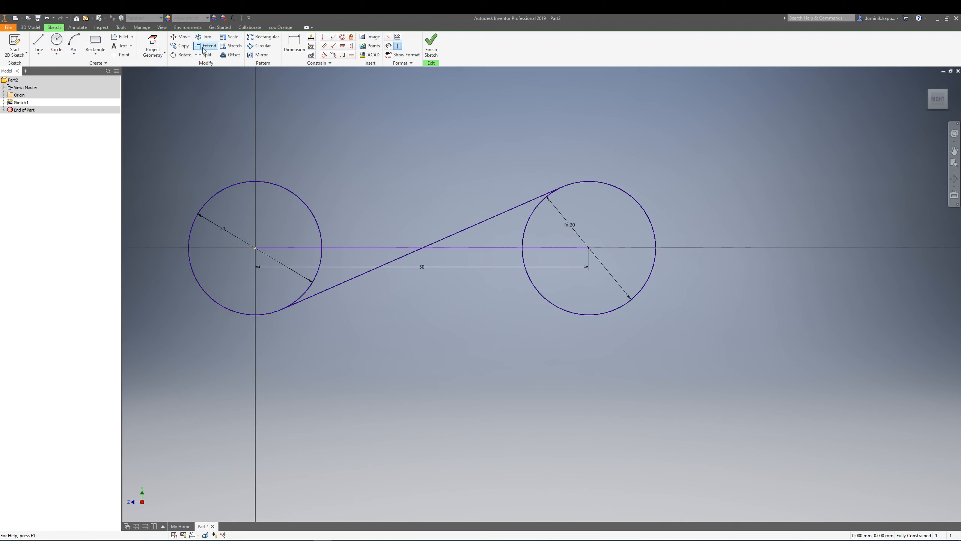
{"action": "left_click", "coordinate": [39, 44]}
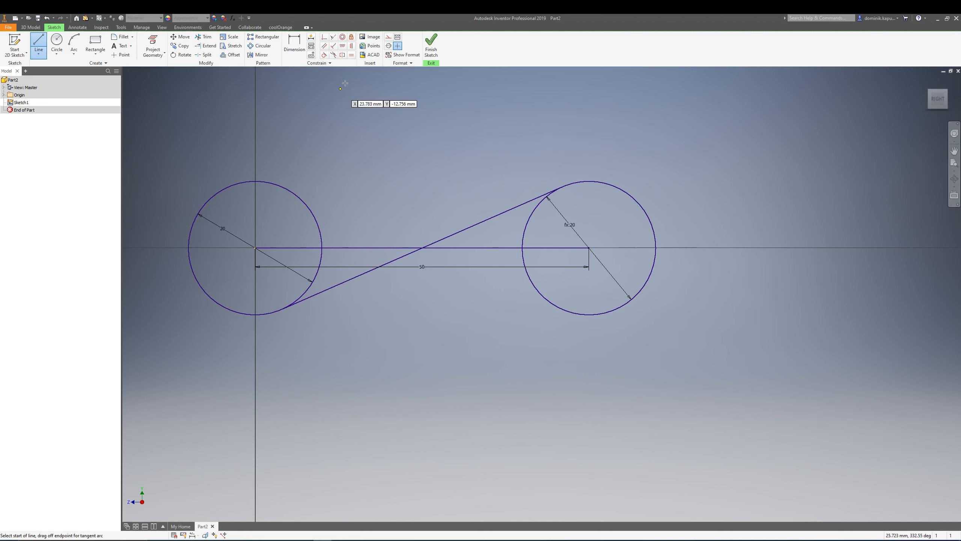
{"action": "double_click", "coordinate": [423, 269]}
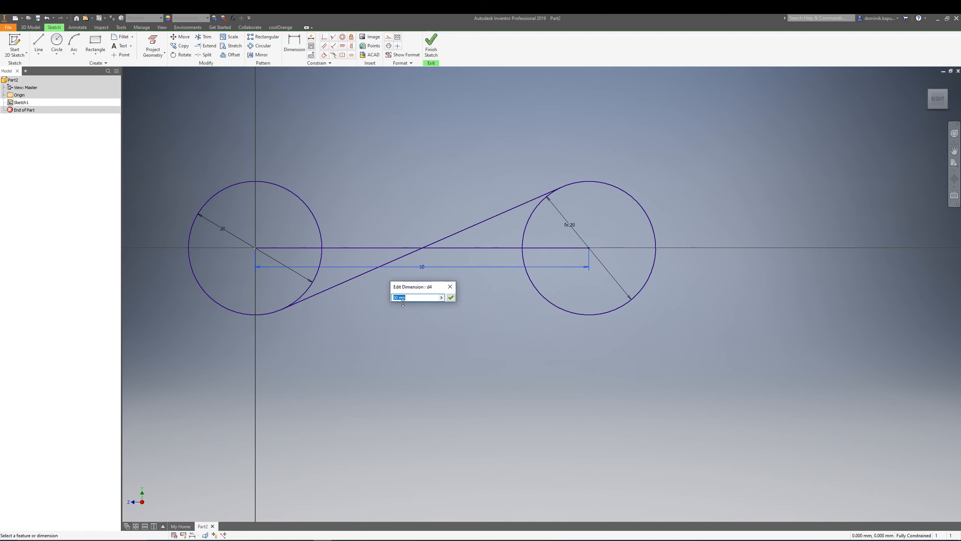
{"action": "type", "text": "6"}
{"action": "key", "text": "Return"}
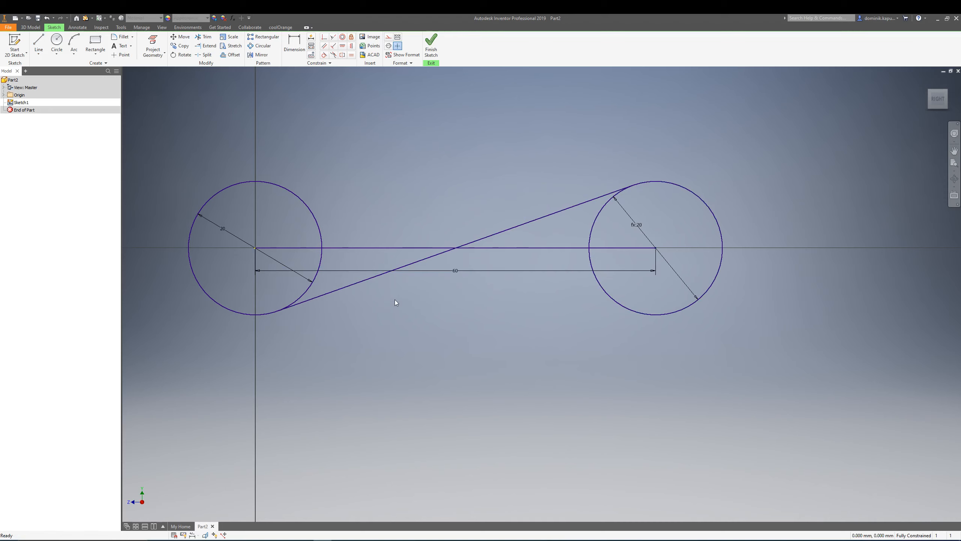
Sketch a slightly sloping line above the two circles and constrain it parallel to the horizontal centre line.
{"action": "middle_click_drag", "start_coordinate": [380, 185], "coordinate": [341, 184]}
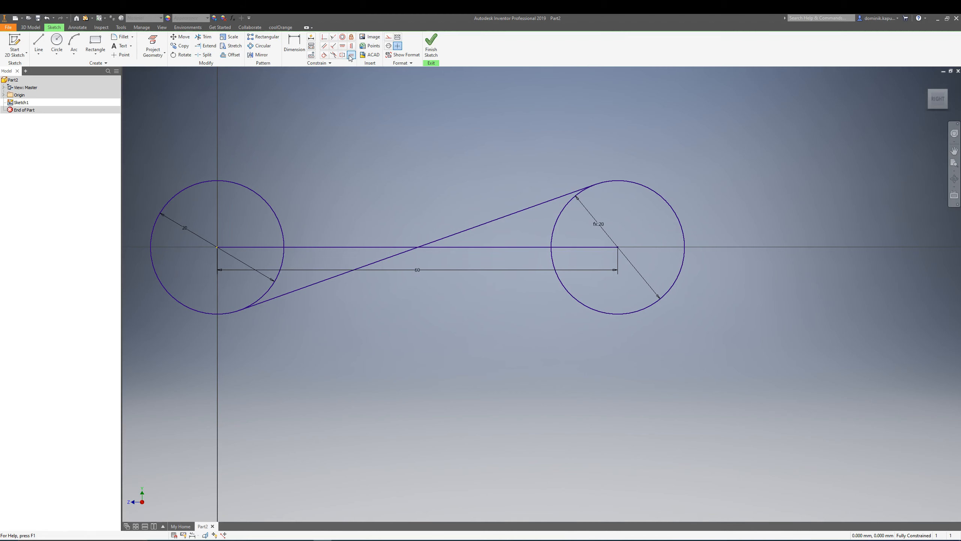
{"action": "left_click", "coordinate": [39, 42]}
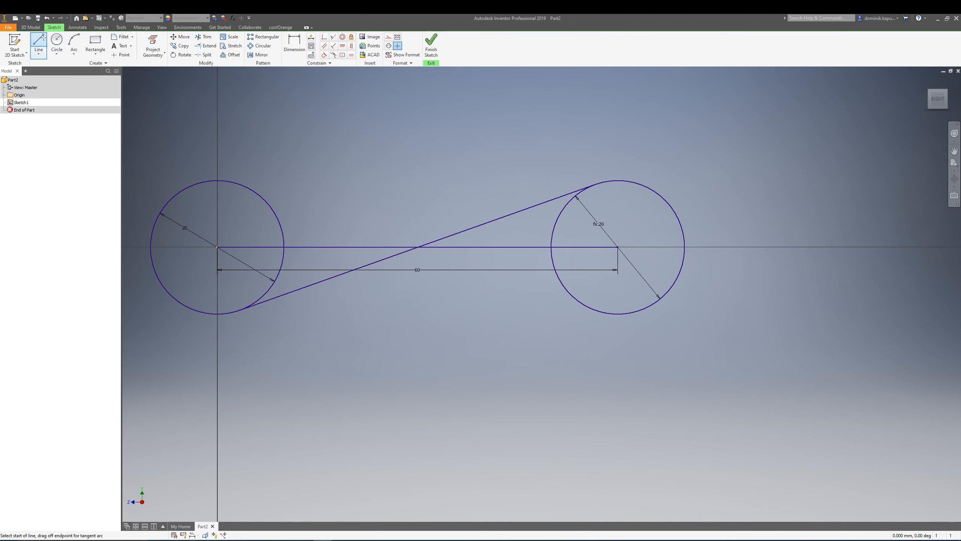
{"action": "left_click", "coordinate": [267, 119]}
{"action": "left_click", "coordinate": [567, 139]}
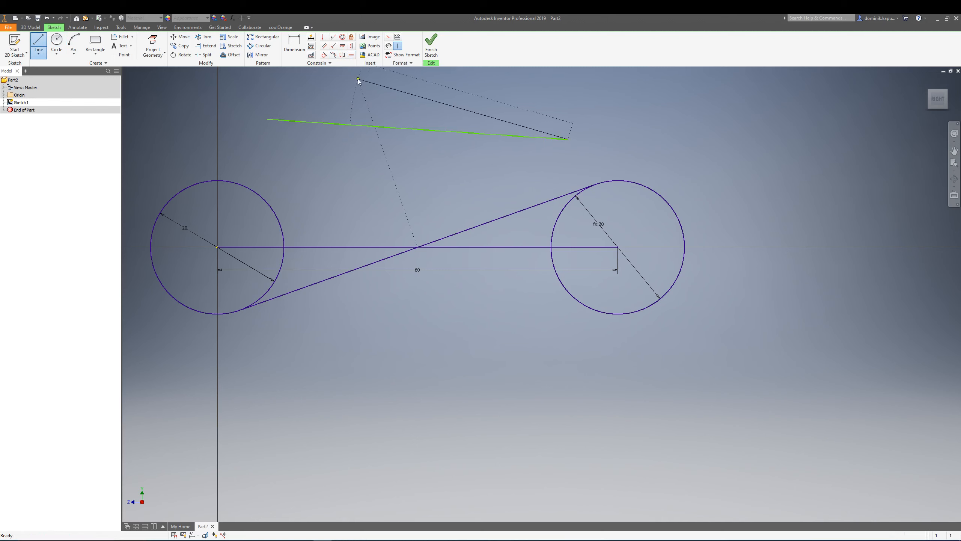
{"action": "left_click", "coordinate": [324, 46]}
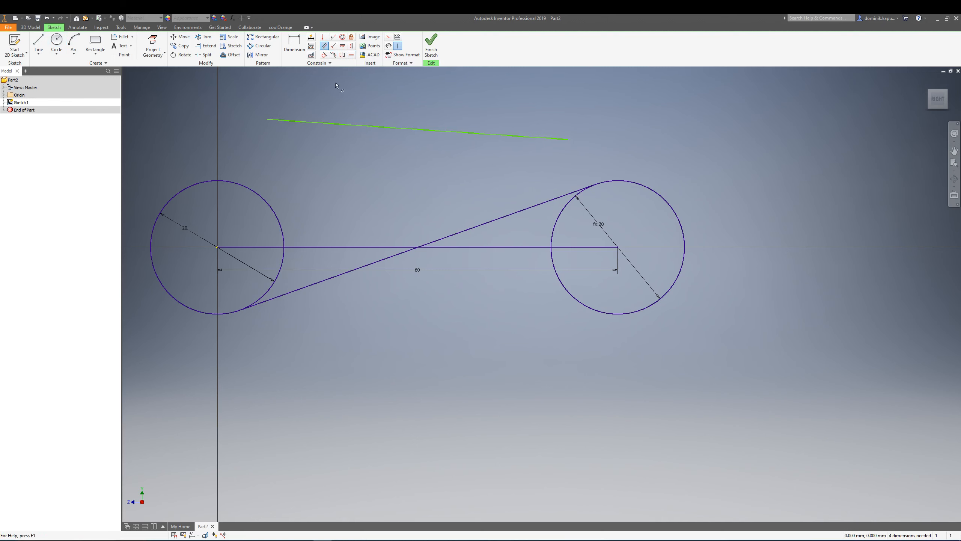
{"action": "left_click", "coordinate": [385, 130]}
{"action": "left_click", "coordinate": [442, 248]}
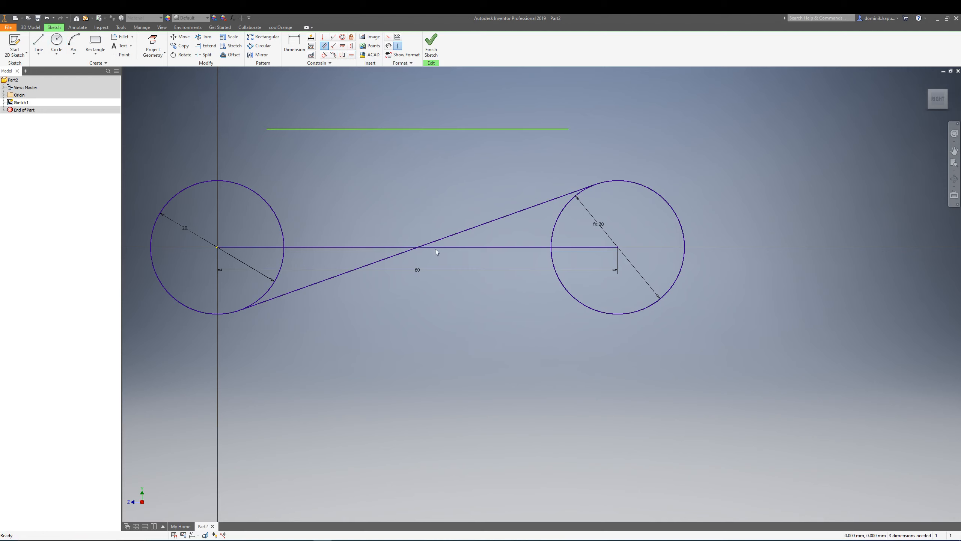
Move the parallel line farther above the circles to test its constraint, and delete it.
{"action": "left_click", "coordinate": [330, 63]}
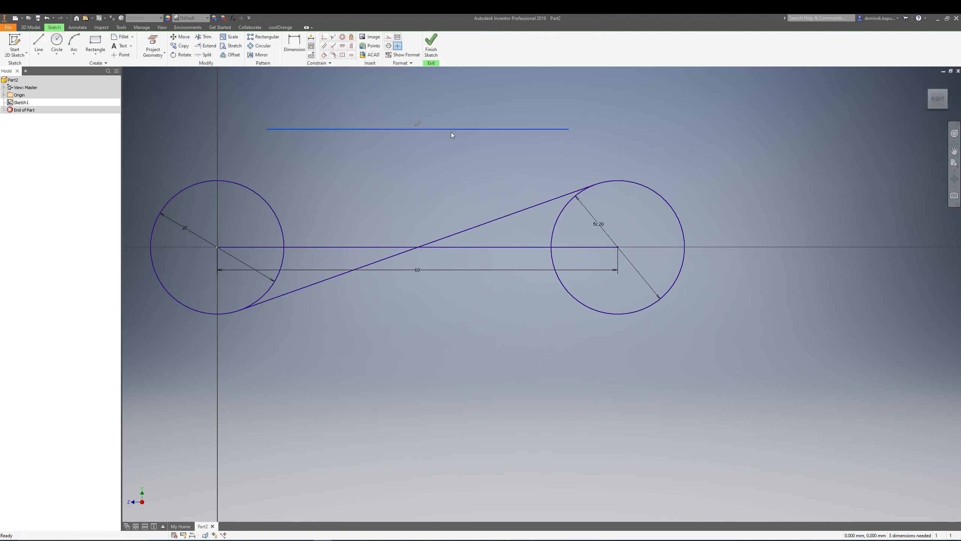
{"action": "left_click_drag", "start_coordinate": [450, 131], "coordinate": [437, 97]}
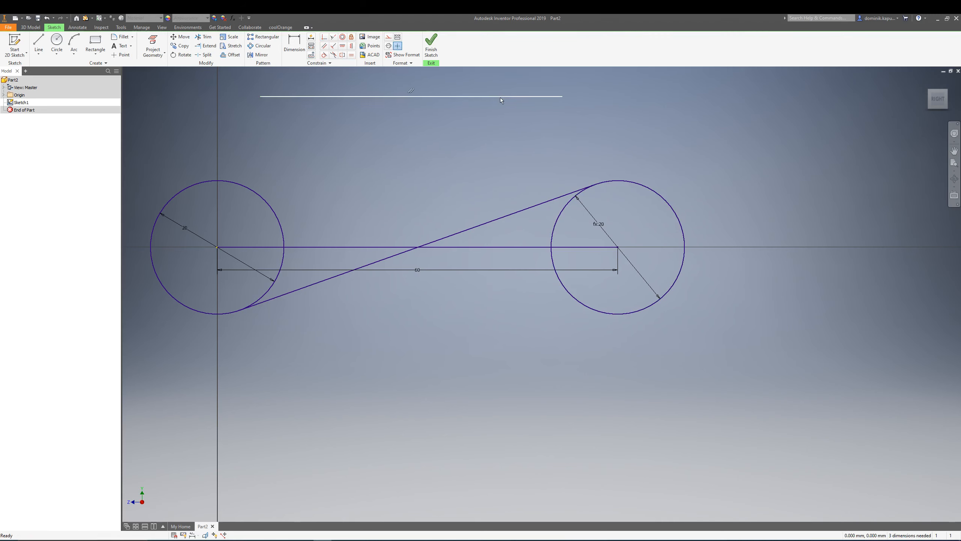
{"action": "key", "text": "Delete"}
Set the length of the horizontal line between the circle centres to 40 mm.
{"action": "double_click", "coordinate": [413, 270]}
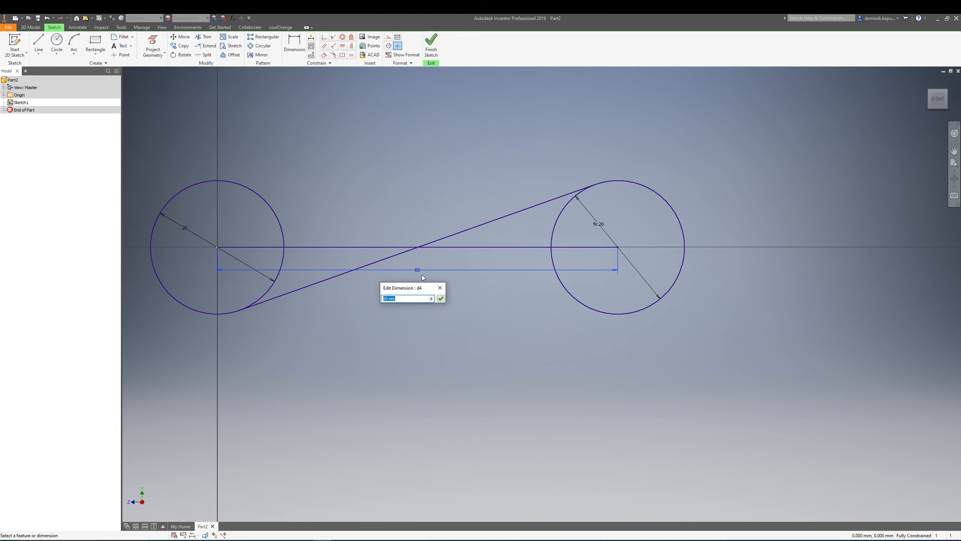
{"action": "key", "text": "Return"}
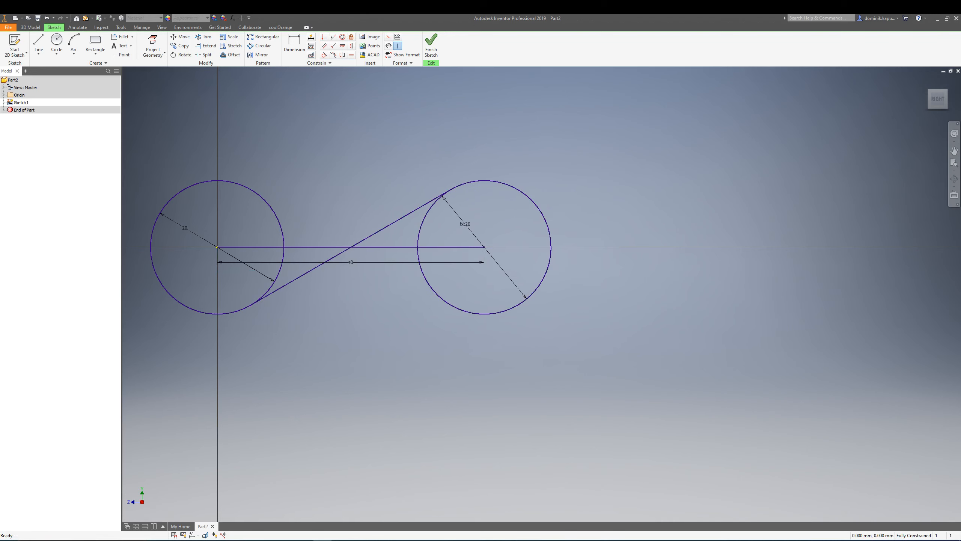
{"action": "left_click", "coordinate": [871, 540]}
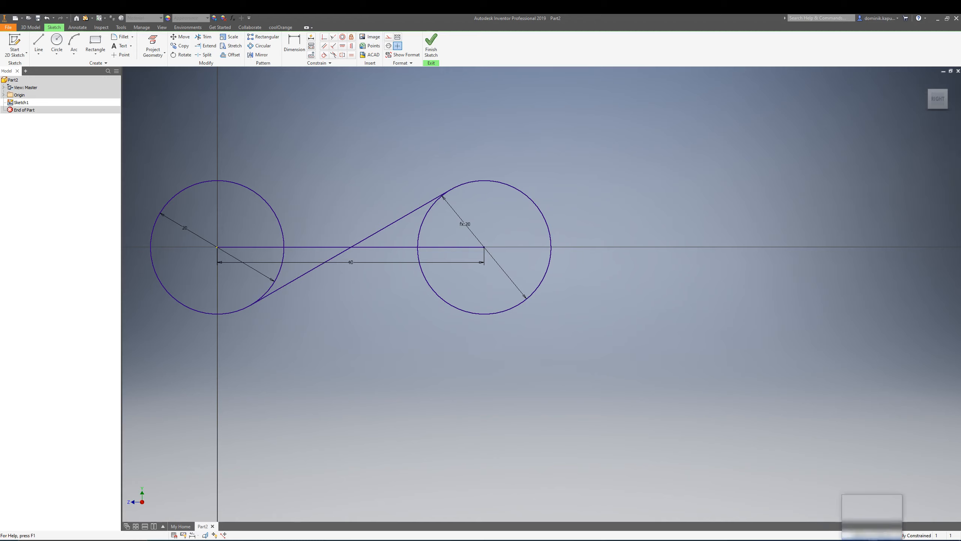